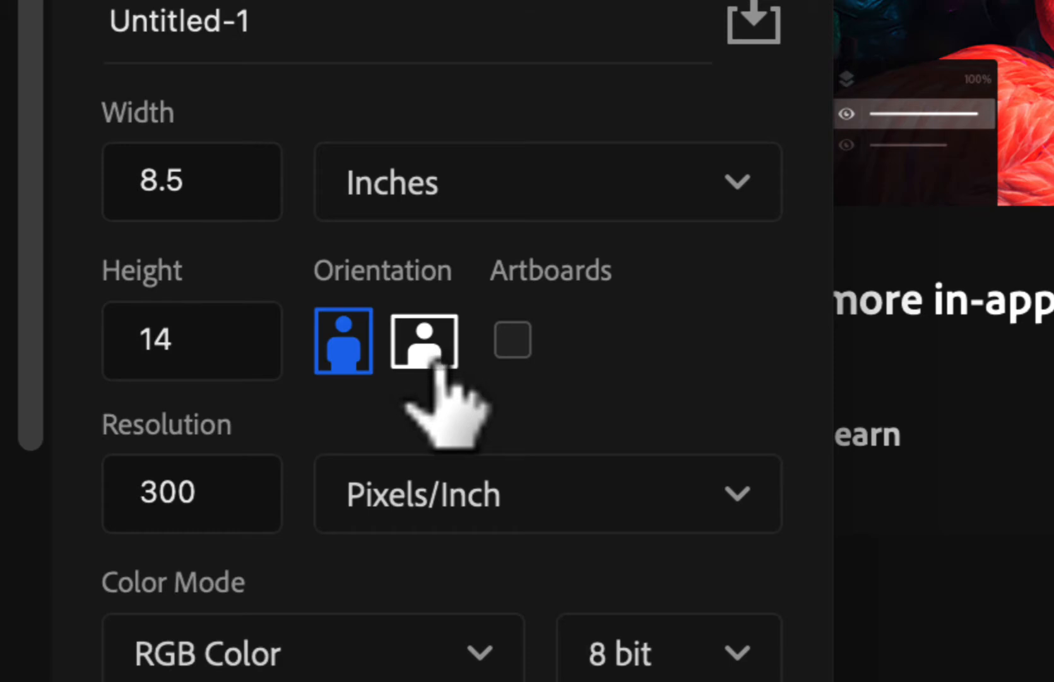
Create a landscape 14 × 8.5 inch RGB document at 300 pixels/inch and fit it to the window
click(434, 357)
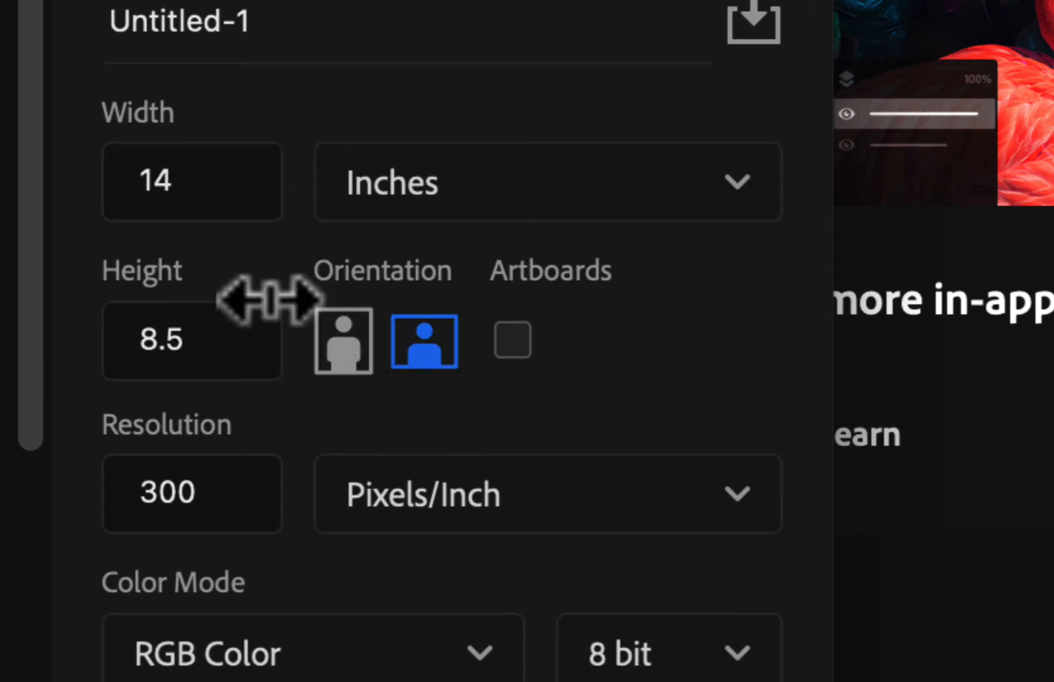
click(812, 554)
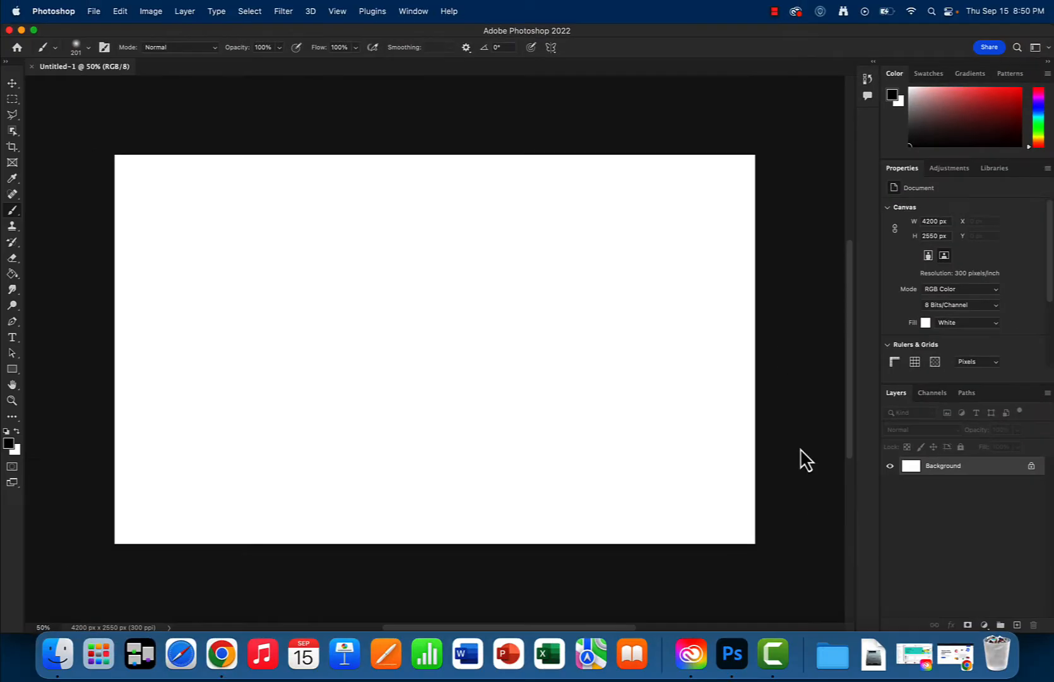
key(super+0)
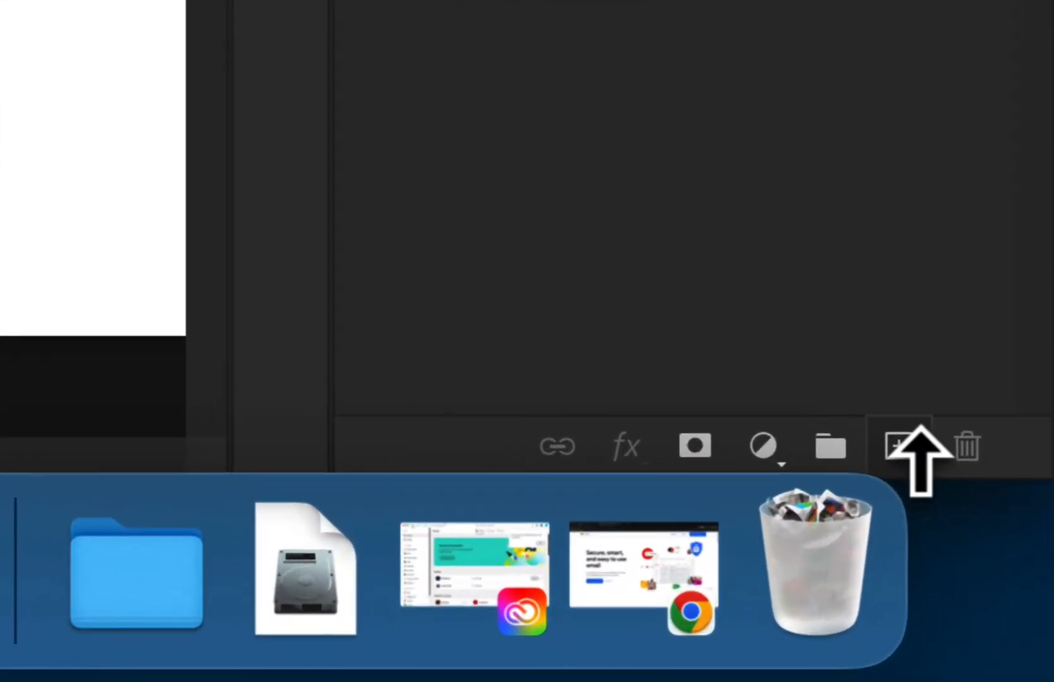
Add a new layer and set the foreground color to a vivid blue
click(902, 447)
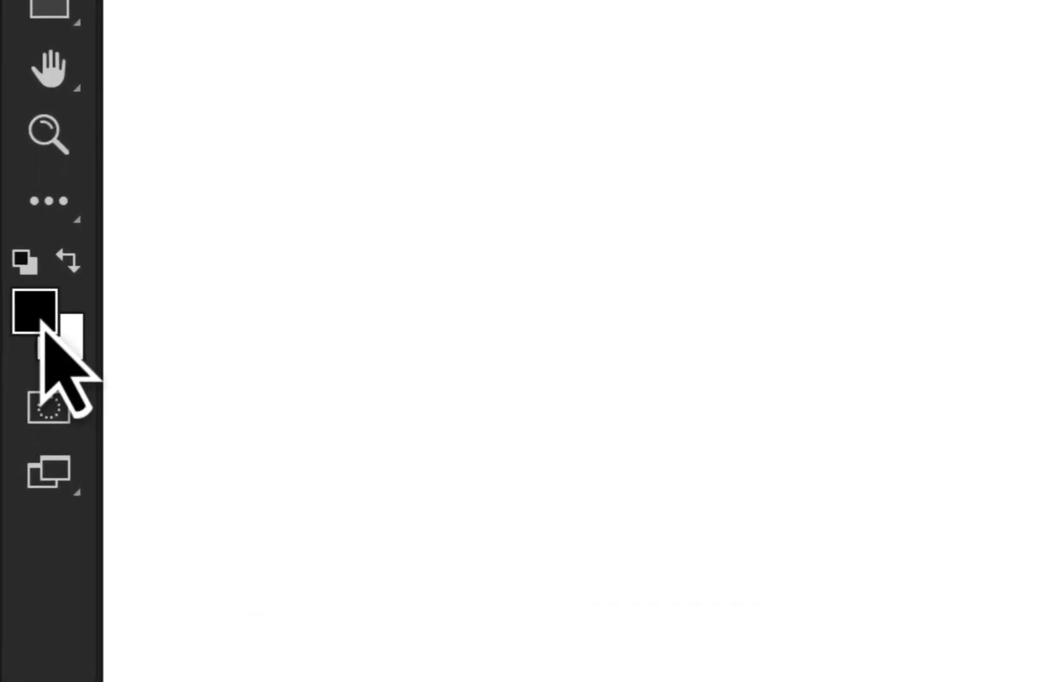
click(42, 322)
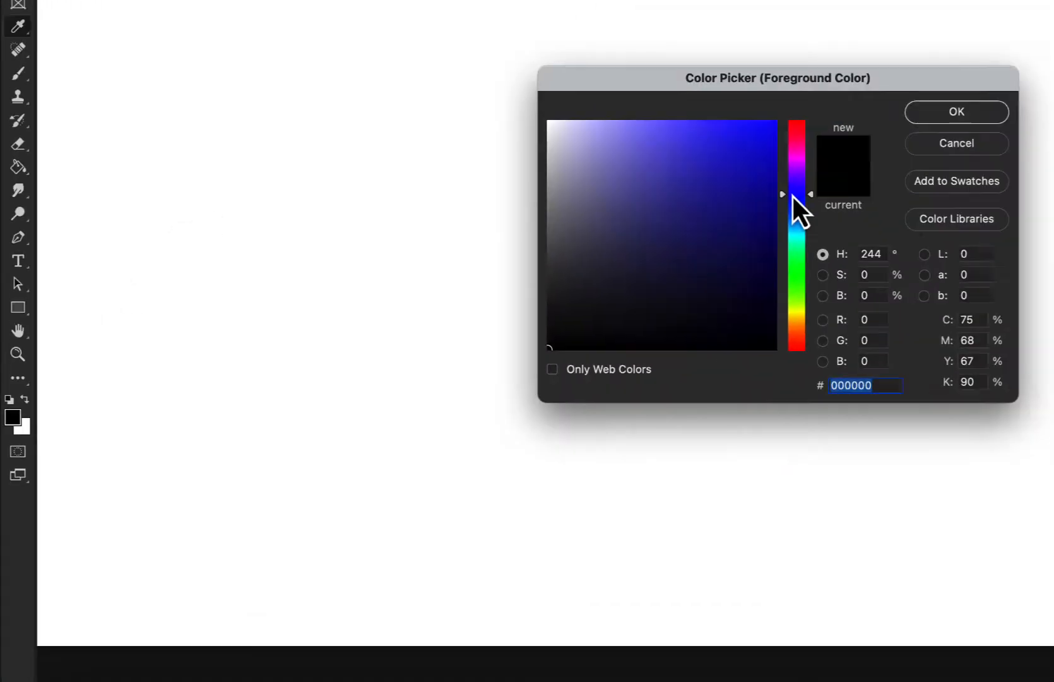
click(534, 277)
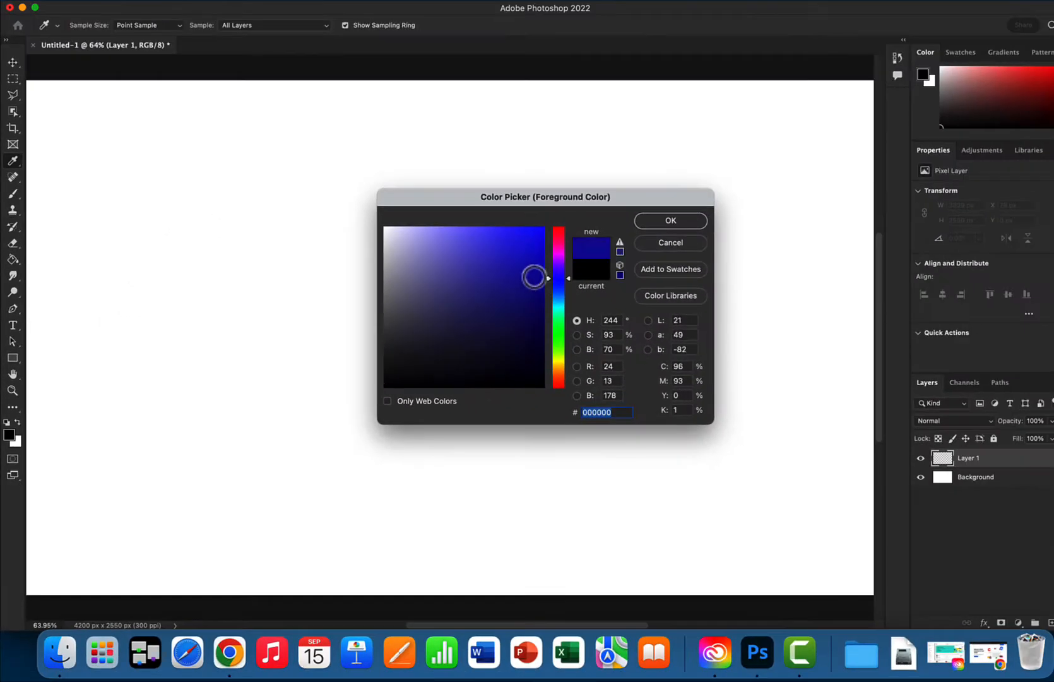
click(523, 244)
click(645, 223)
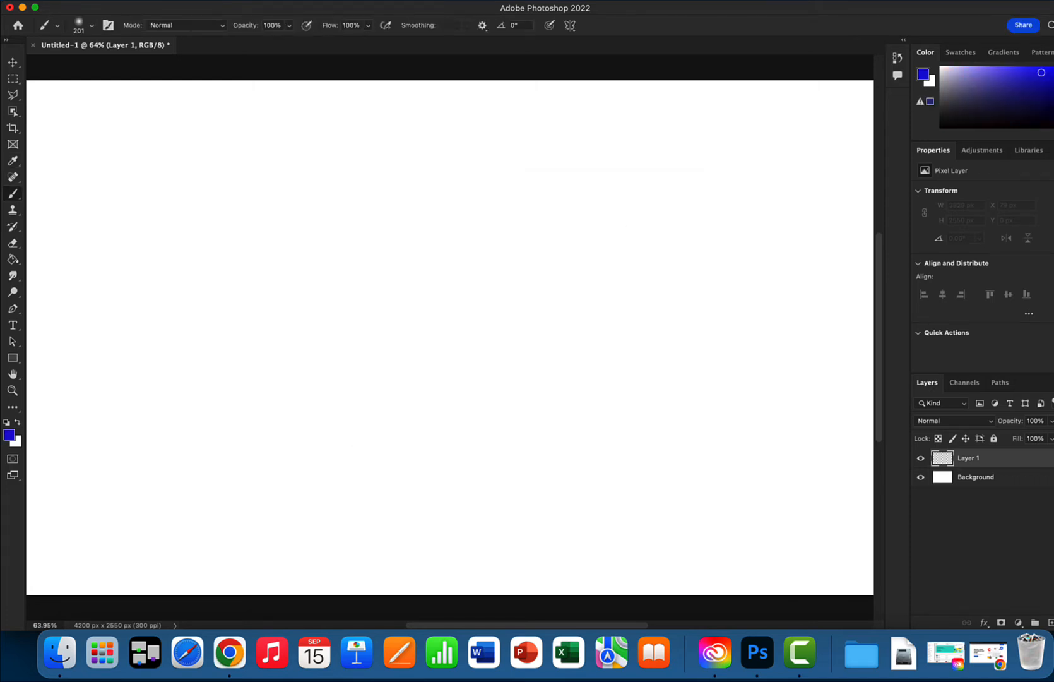
Choose the Soft Round general brush for the Brush tool and set its size to 268 px
click(21, 68)
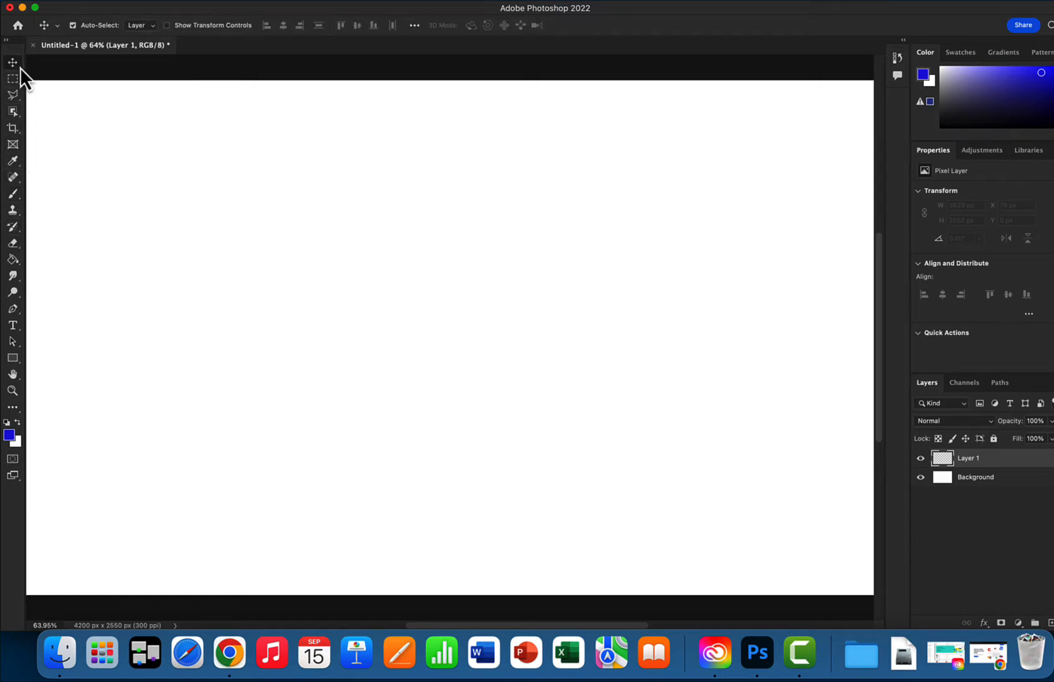
click(13, 193)
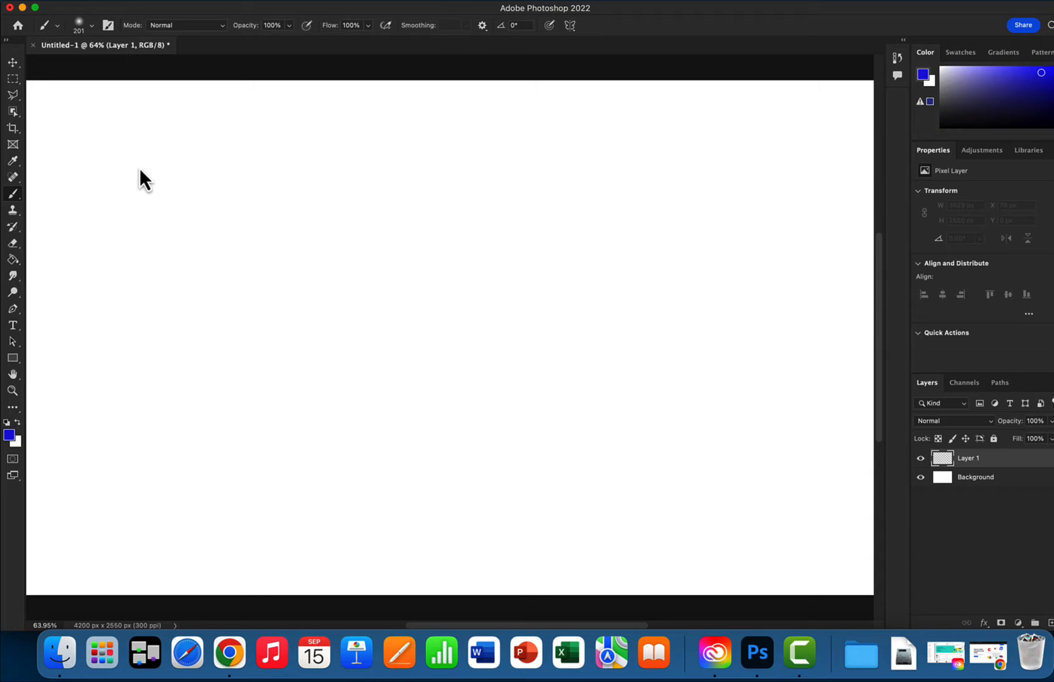
right_click(159, 183)
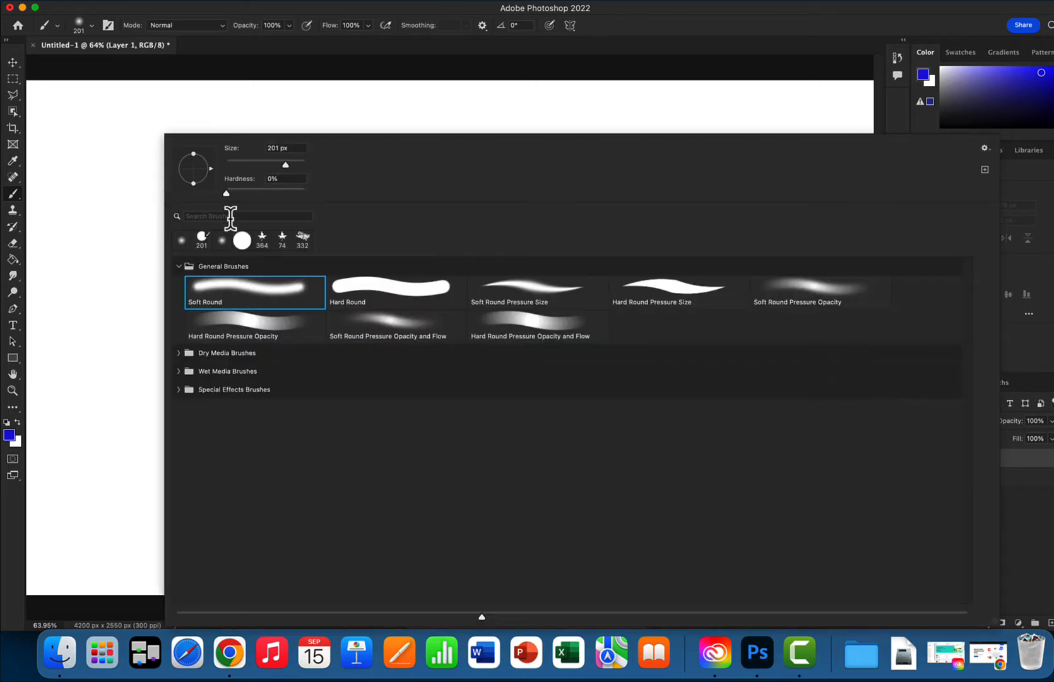
click(179, 266)
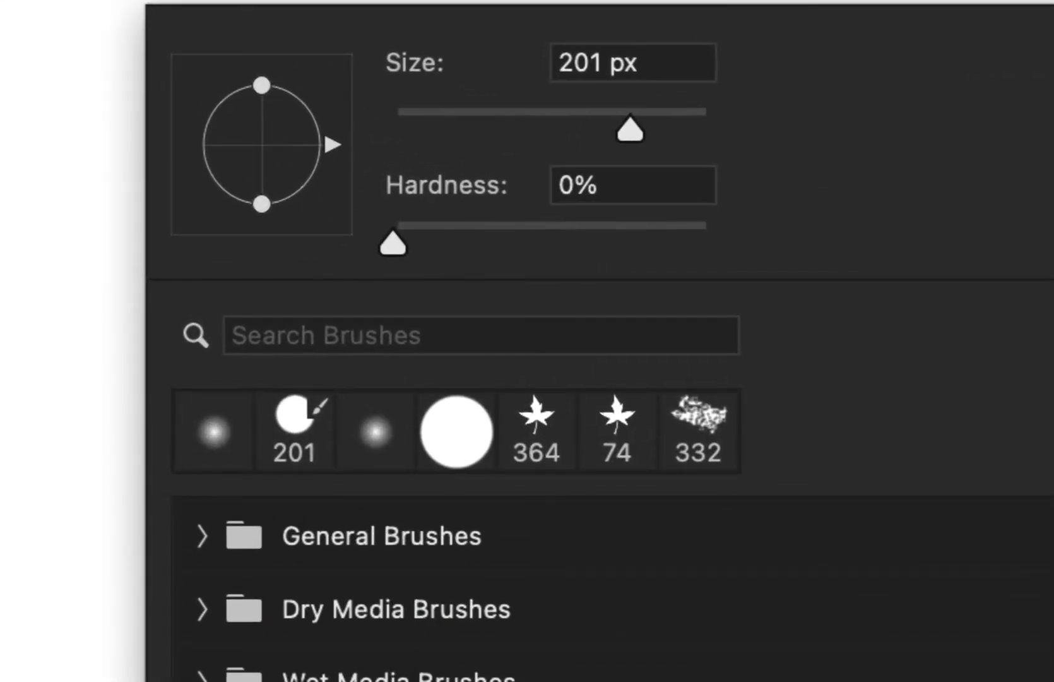
click(203, 544)
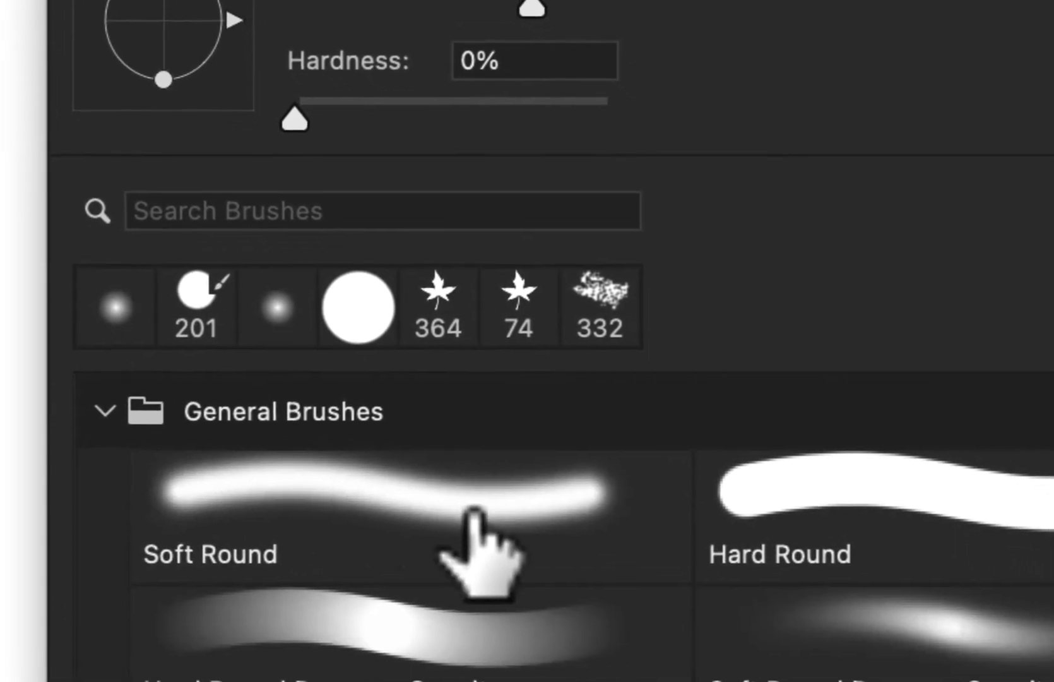
click(470, 486)
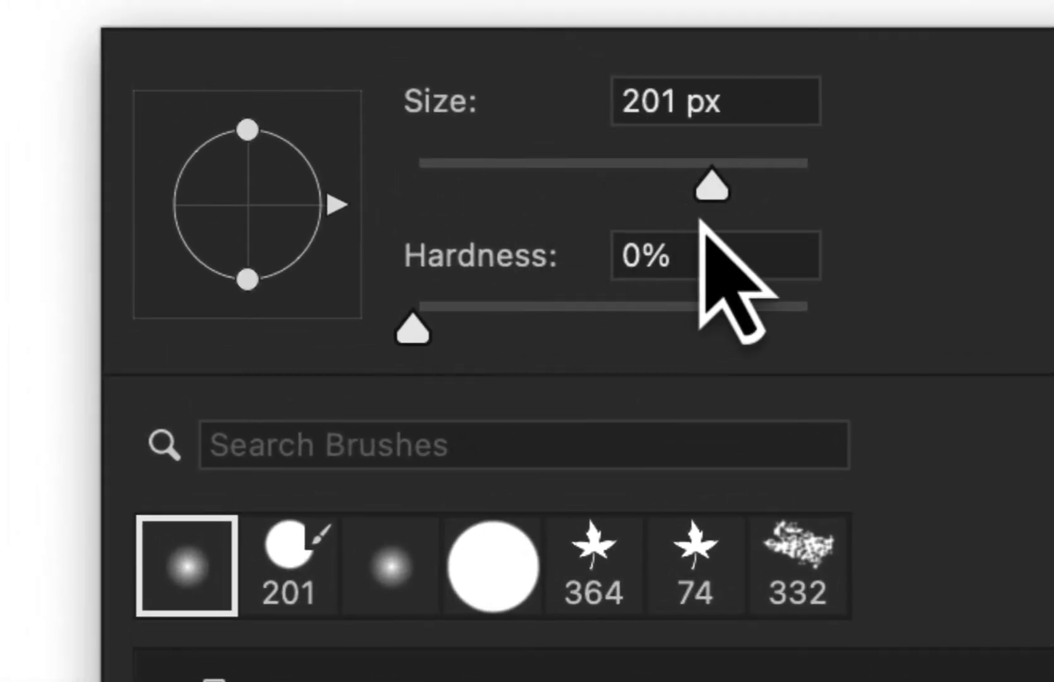
drag(712, 193, 726, 196)
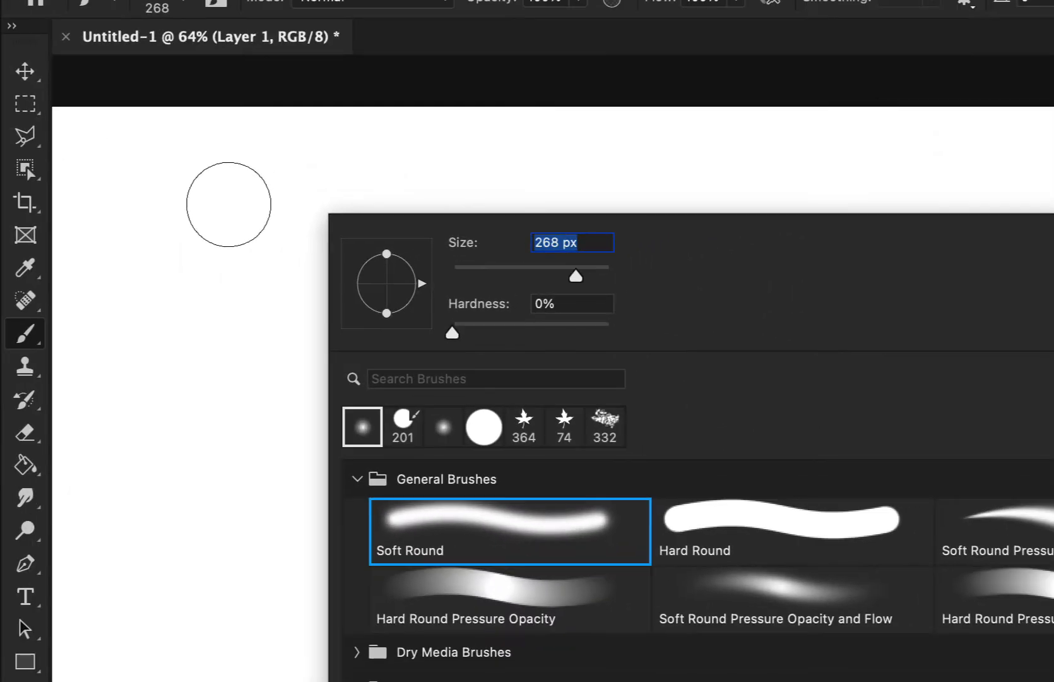
Paint a soft blue zigzag down the canvas, then a second zigzag beside it with a harder brush
mouse_move(218, 204)
mouse_down()
mouse_move(372, 209)
mouse_move(224, 353)
mouse_move(454, 547)
mouse_move(569, 679)
mouse_up()
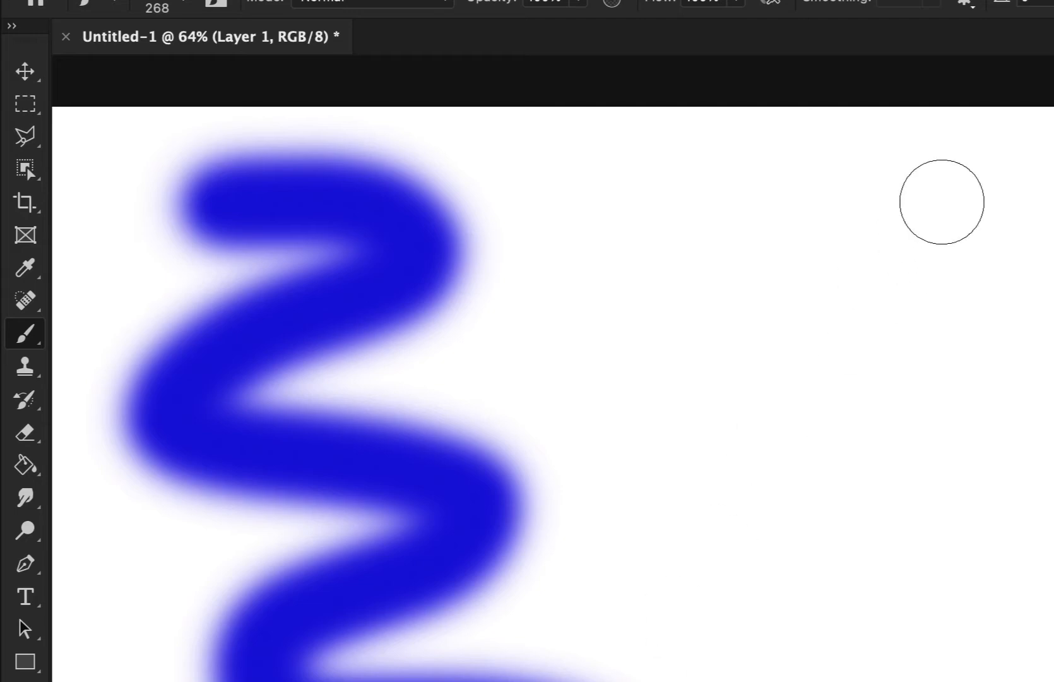
right_click(797, 250)
drag(714, 335, 859, 353)
mouse_move(748, 163)
mouse_down()
mouse_move(892, 181)
mouse_move(673, 375)
mouse_move(961, 490)
mouse_move(810, 666)
mouse_move(935, 679)
mouse_up()
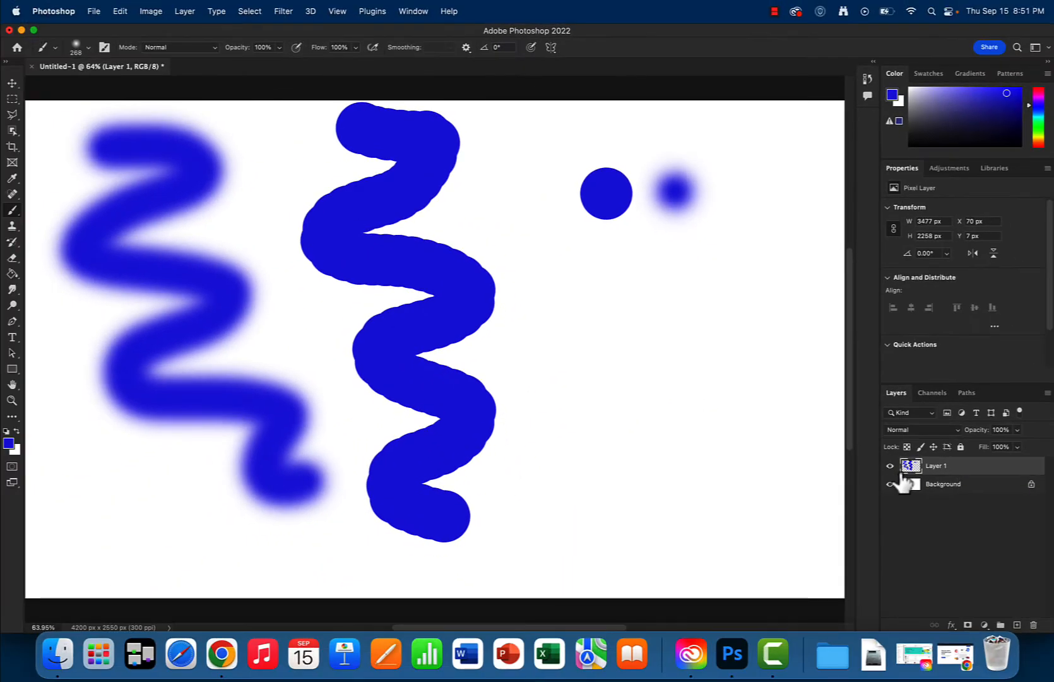
Delete the layer with the practice strokes and add a new blank layer
key(Delete)
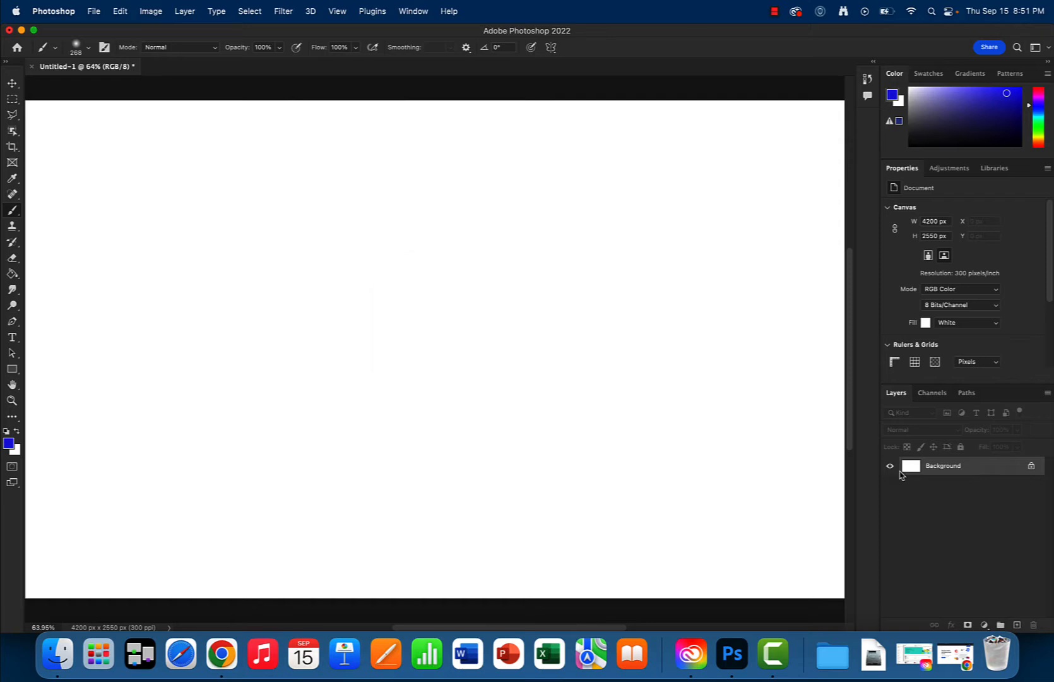
key(super+shift+n)
key(Return)
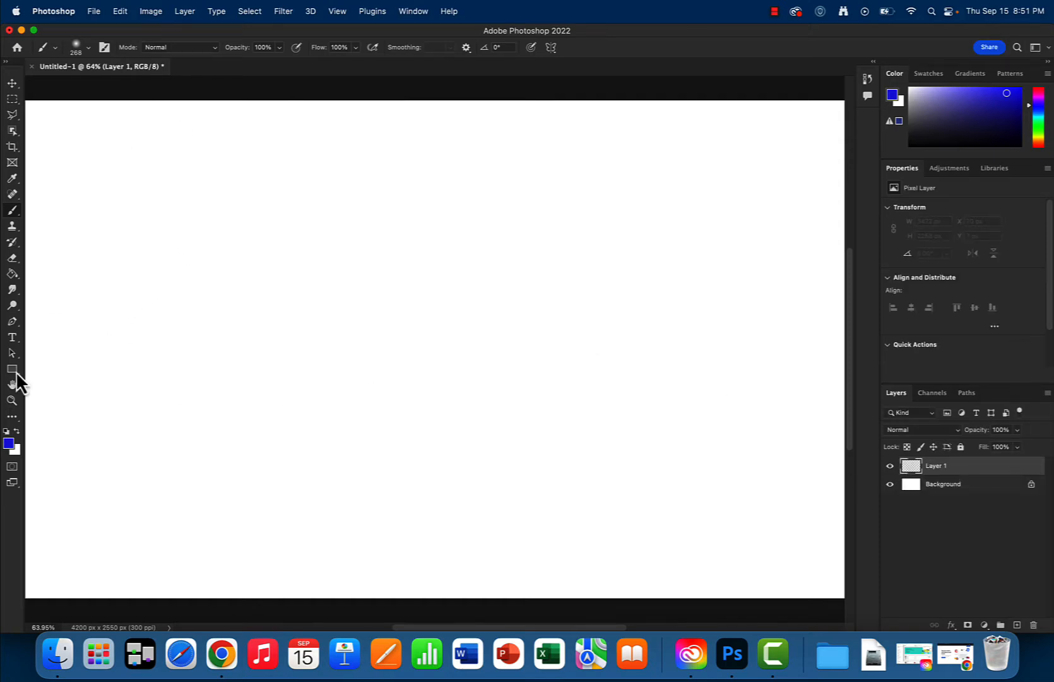
Set the foreground color to light sky blue, #6fecff
click(9, 446)
drag(519, 295, 460, 243)
click(539, 317)
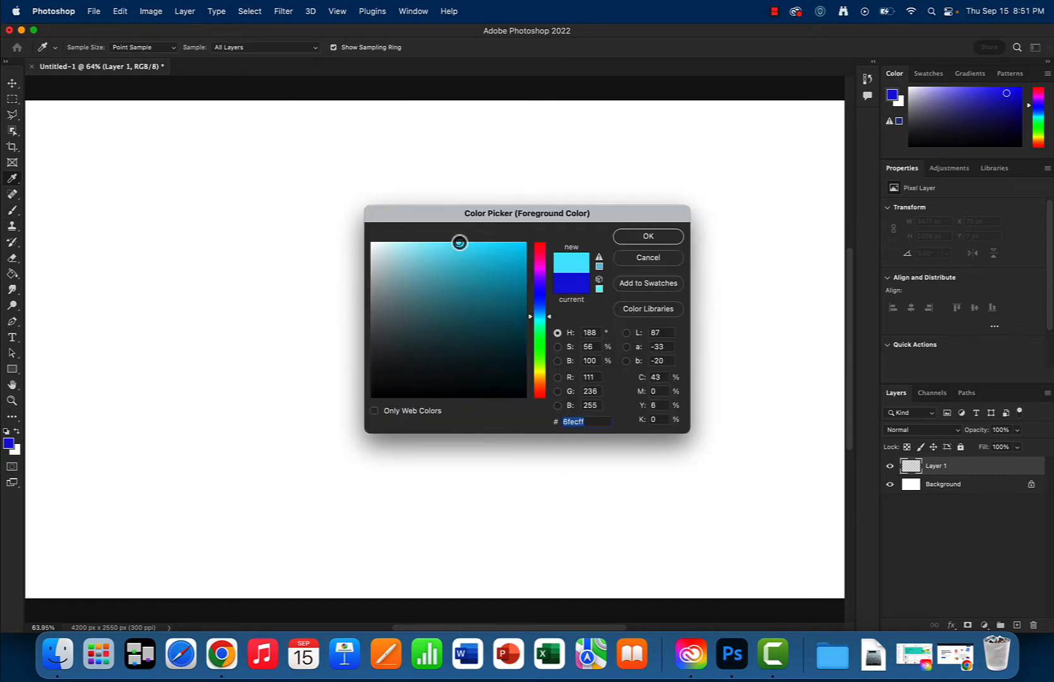
click(644, 237)
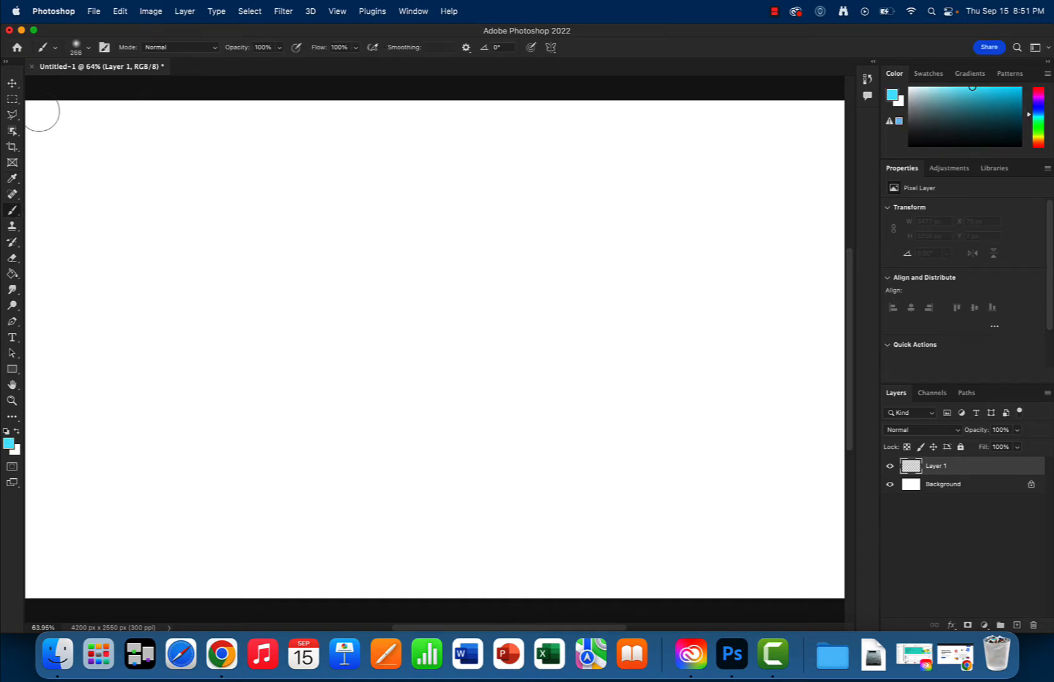
Cover the whole canvas with soft light-blue strokes, enlarging the brush to 1400 px to fill the area faster
mouse_move(40, 113)
mouse_down()
mouse_move(731, 104)
mouse_move(850, 114)
mouse_move(817, 142)
mouse_move(422, 139)
mouse_move(332, 127)
mouse_move(38, 140)
mouse_move(96, 175)
mouse_move(207, 179)
mouse_up()
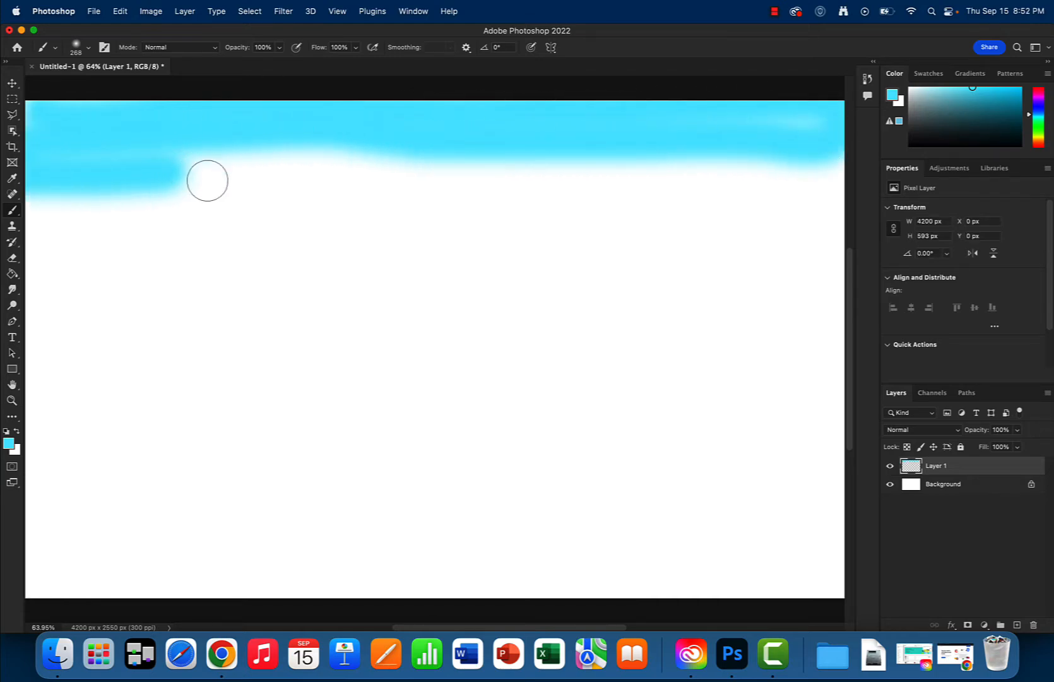
right_click(208, 179)
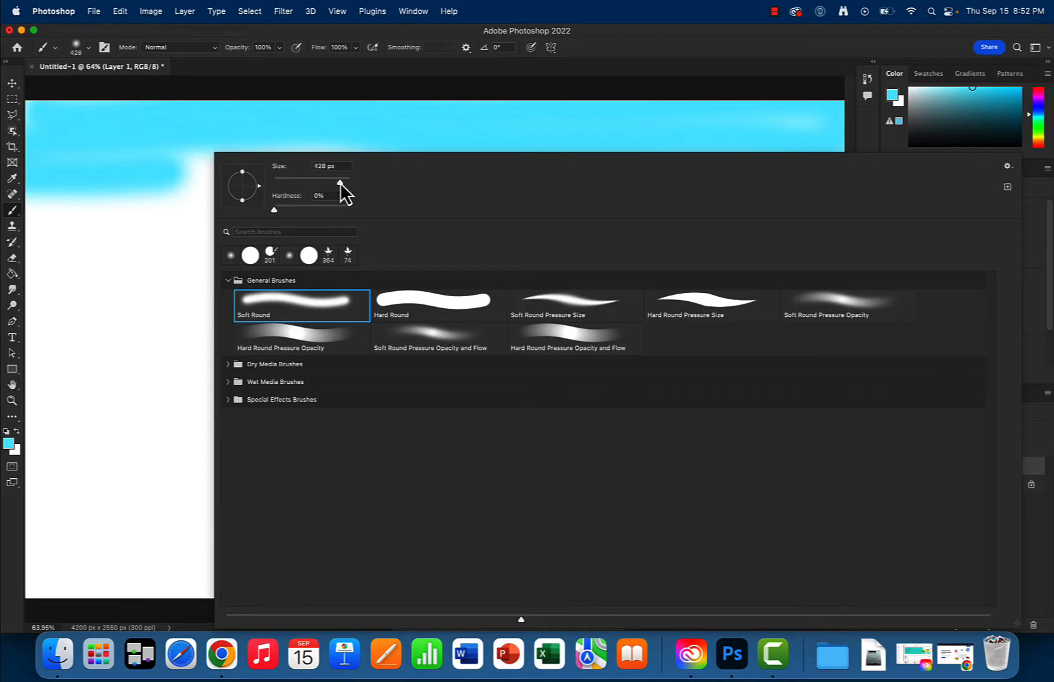
drag(343, 182, 345, 183)
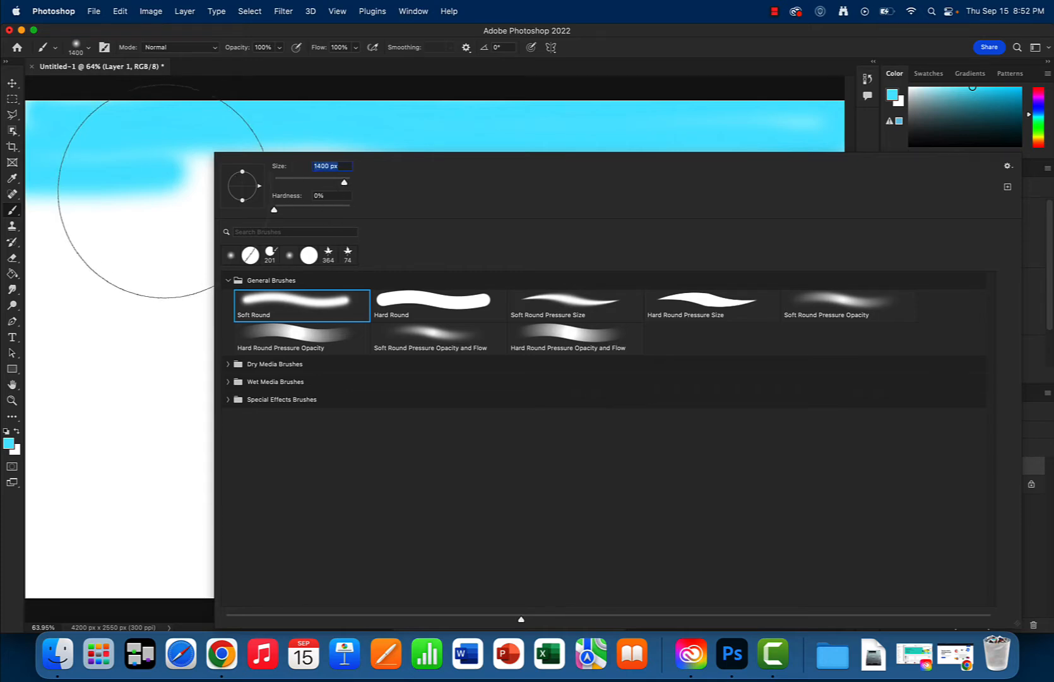
mouse_move(142, 197)
mouse_down()
mouse_move(125, 202)
mouse_move(862, 177)
mouse_move(99, 311)
mouse_move(727, 402)
mouse_move(766, 531)
mouse_move(184, 584)
mouse_move(28, 402)
mouse_up()
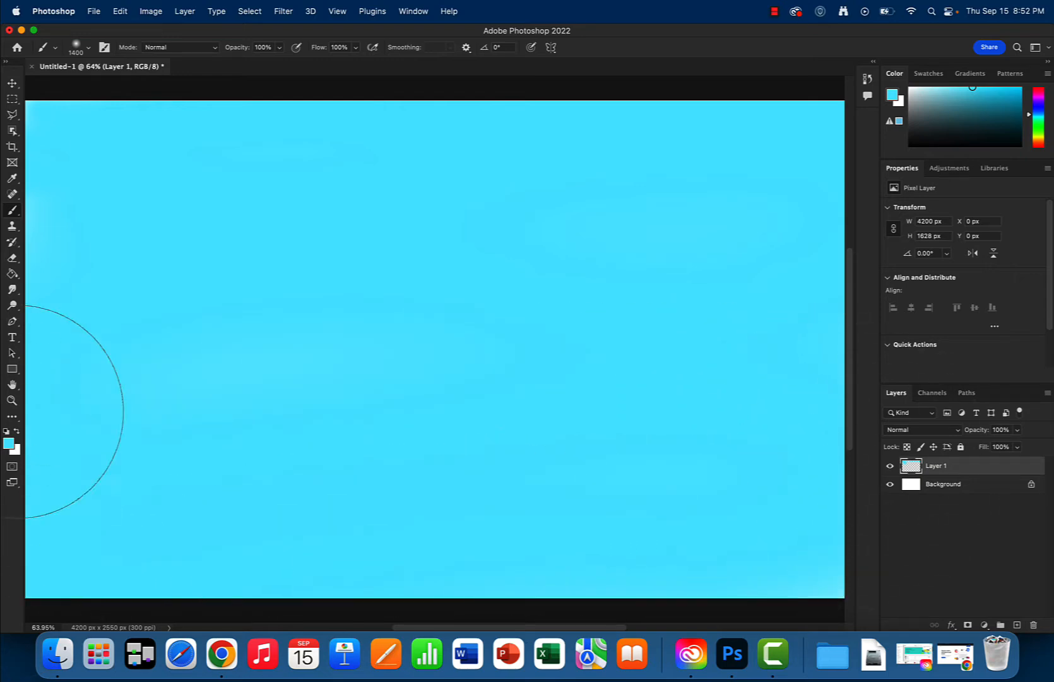
click(21, 132)
click(250, 157)
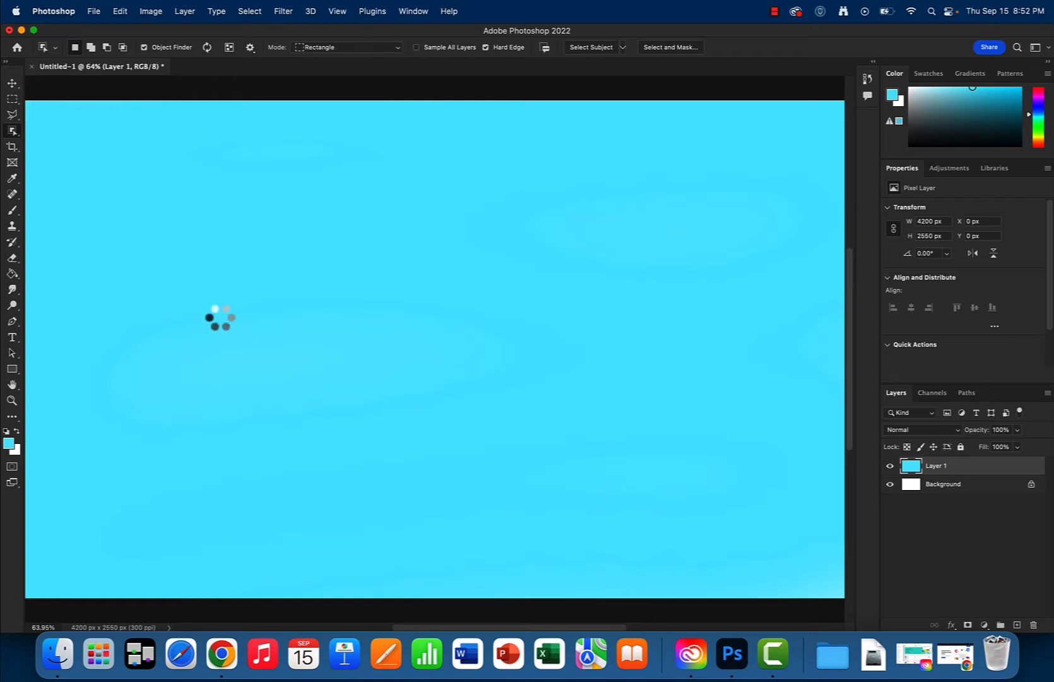
key(b)
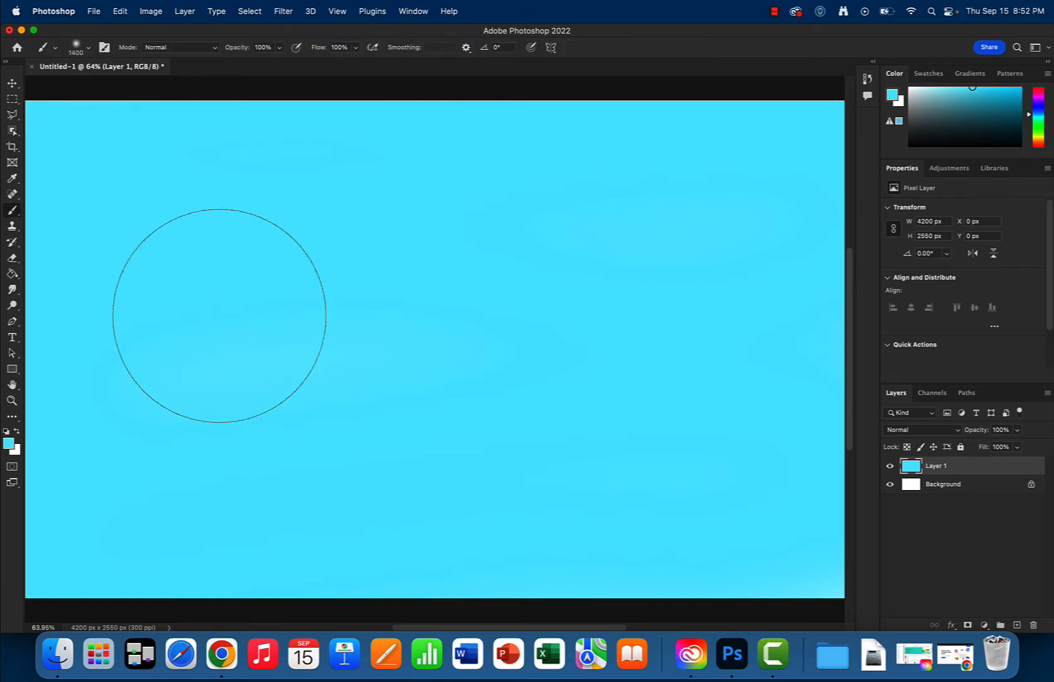
right_click(249, 255)
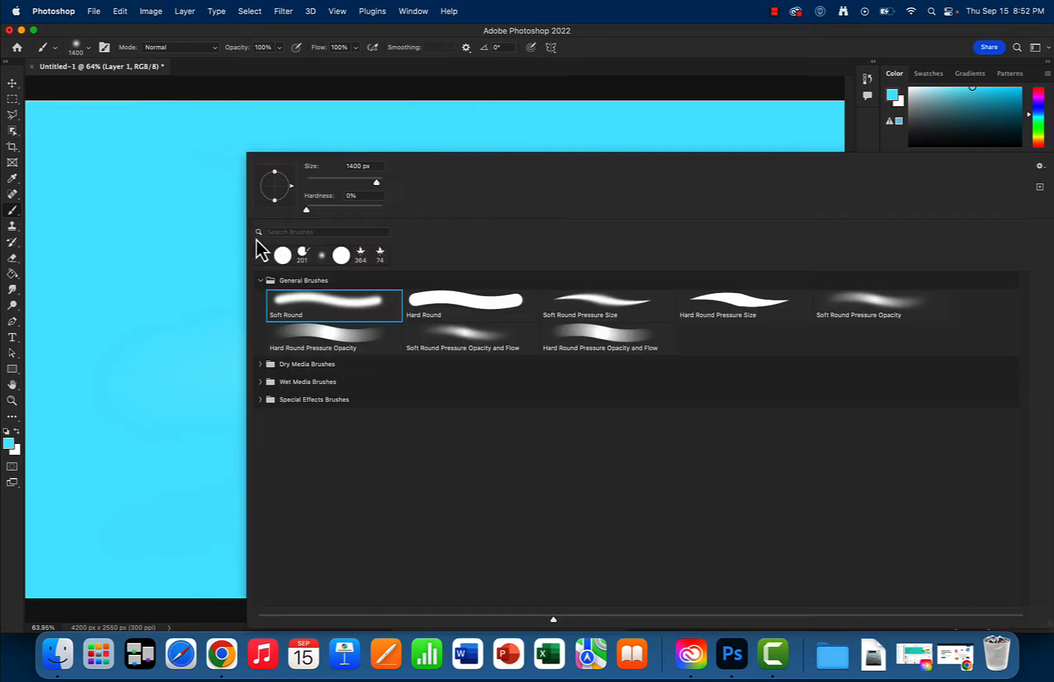
click(718, 47)
Add a new layer above the sky and set the brush to 78 px with full hardness
key(shift+super+n)
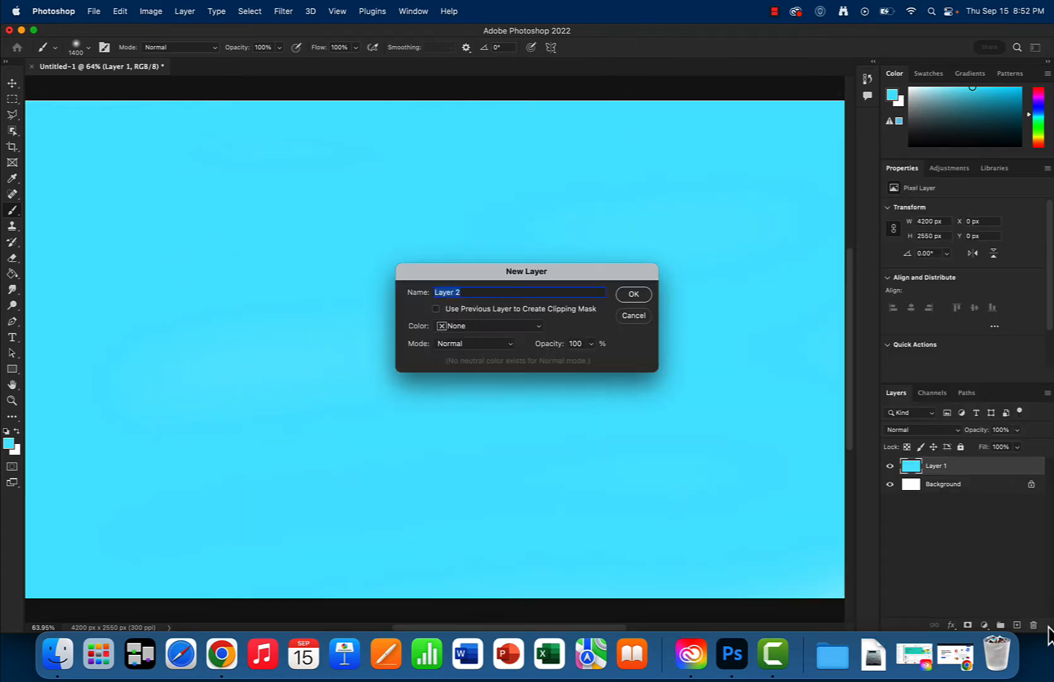
key(Return)
right_click(353, 432)
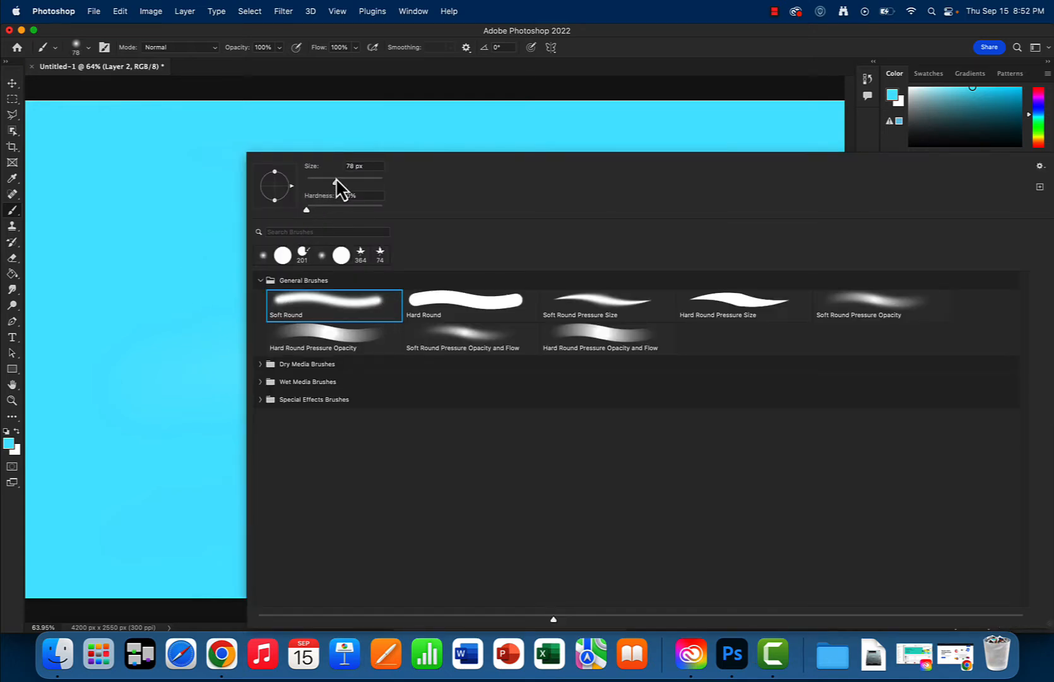
drag(329, 181, 337, 184)
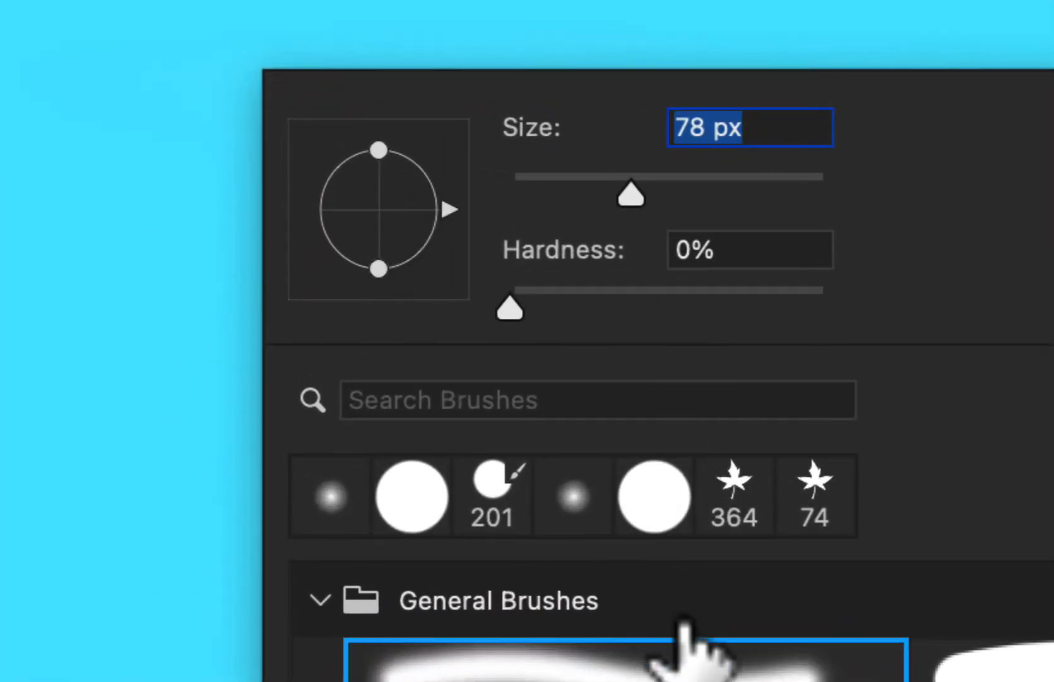
click(824, 292)
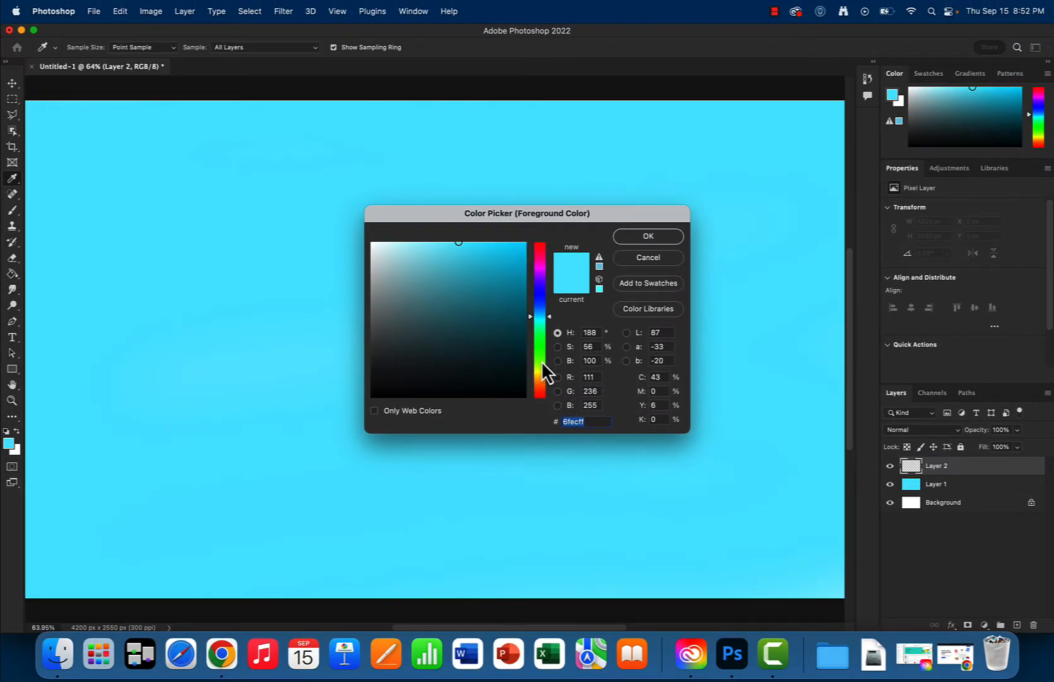
Draw a house outline with a square body and triangular roof on the canvas's left half in dark maroon #66023a
mouse_move(512, 351)
mouse_down()
mouse_move(520, 362)
mouse_move(538, 313)
mouse_move(536, 258)
mouse_move(515, 349)
mouse_move(524, 336)
mouse_up()
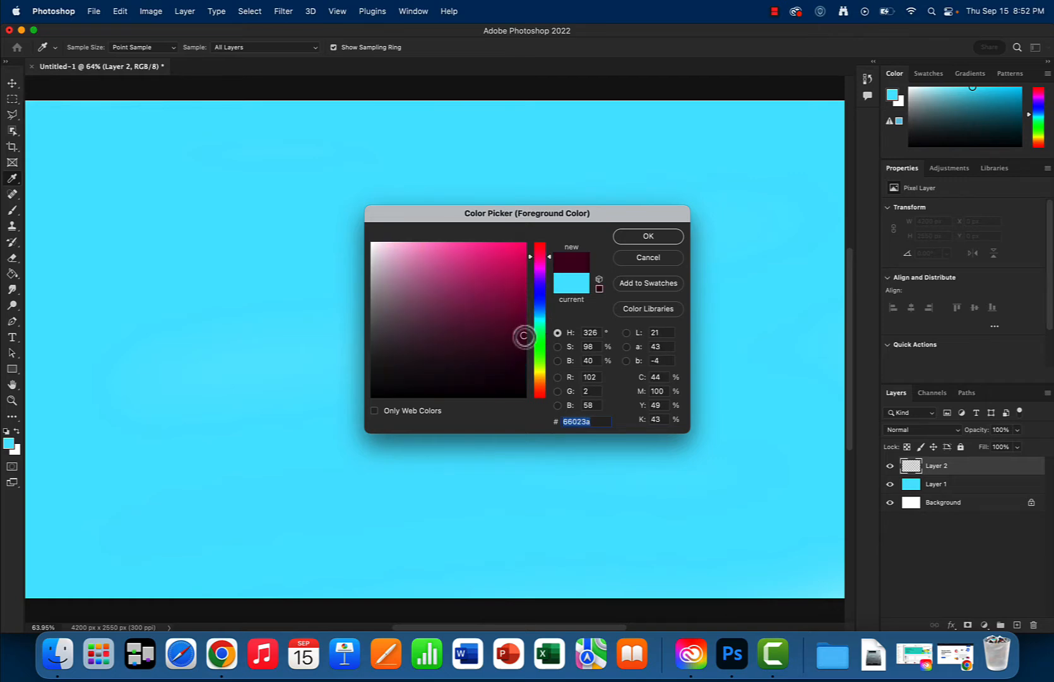
click(643, 238)
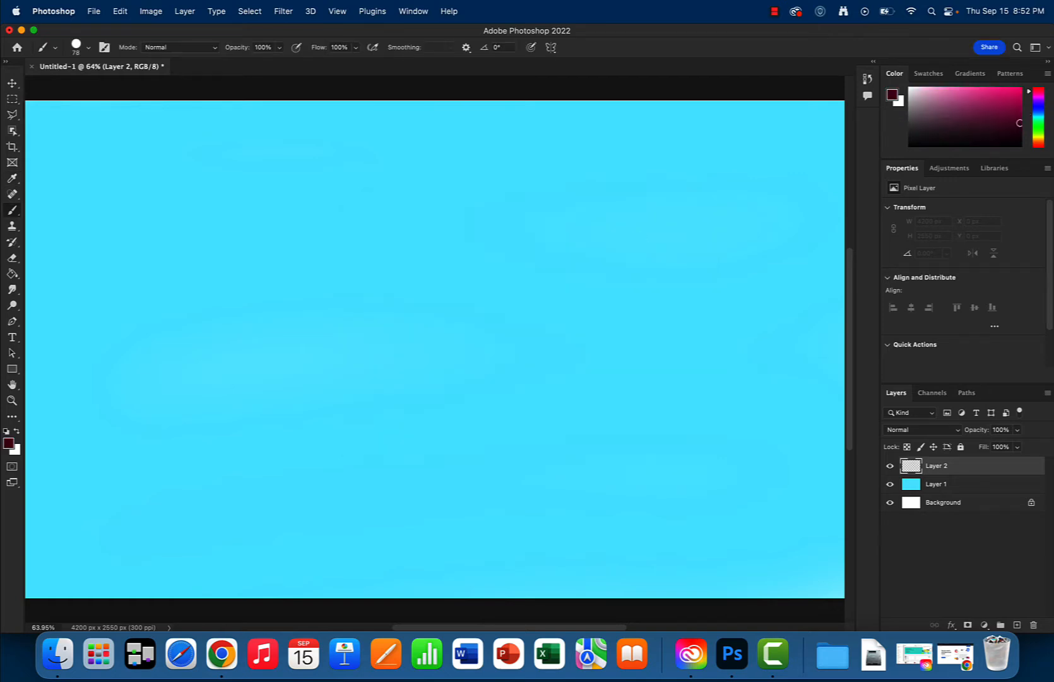
mouse_move(139, 295)
mouse_down()
mouse_move(148, 473)
mouse_move(341, 488)
mouse_move(363, 272)
mouse_move(132, 288)
mouse_move(235, 146)
mouse_move(346, 269)
mouse_up()
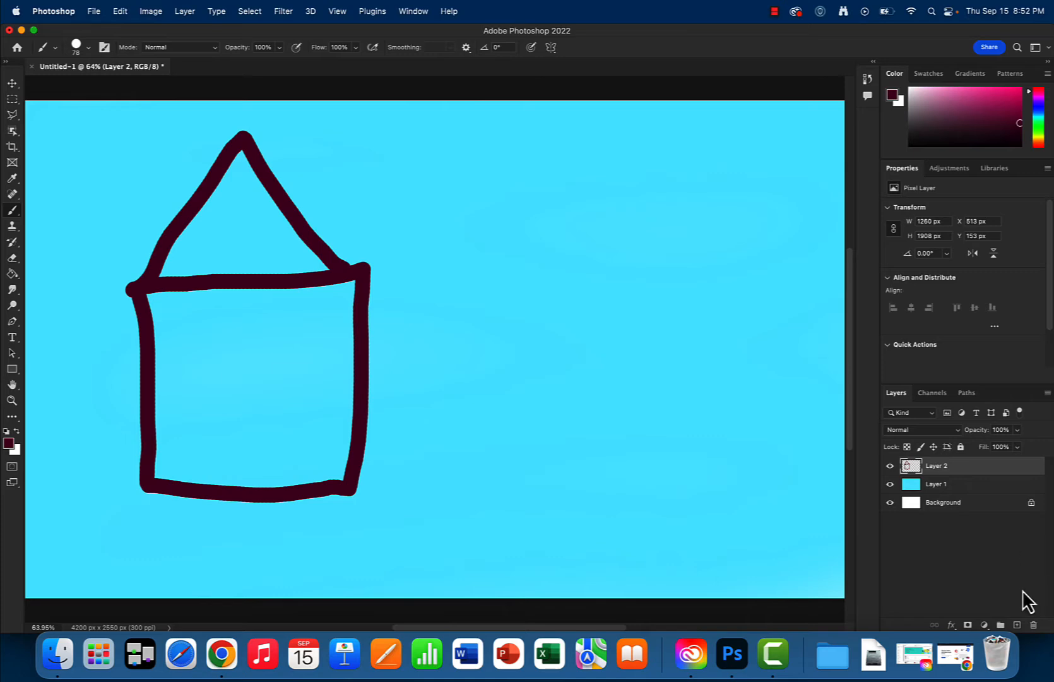
Add a new layer and draw a second house outline with straight edges and a triangular roof on the canvas's right half
click(1018, 625)
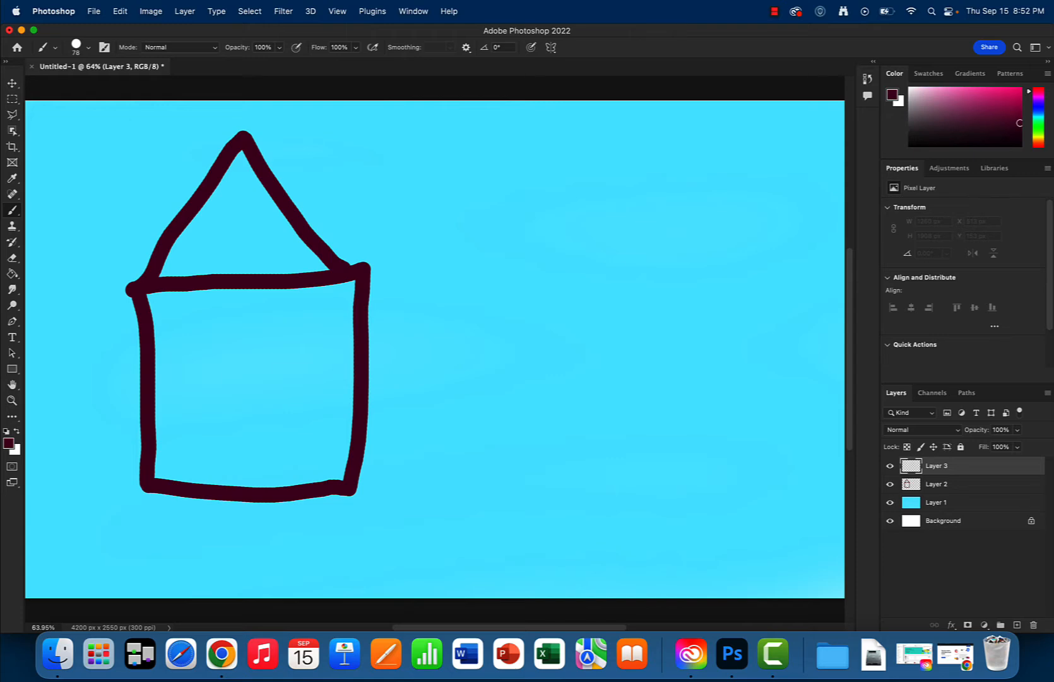
click(609, 270)
shift+click(810, 266)
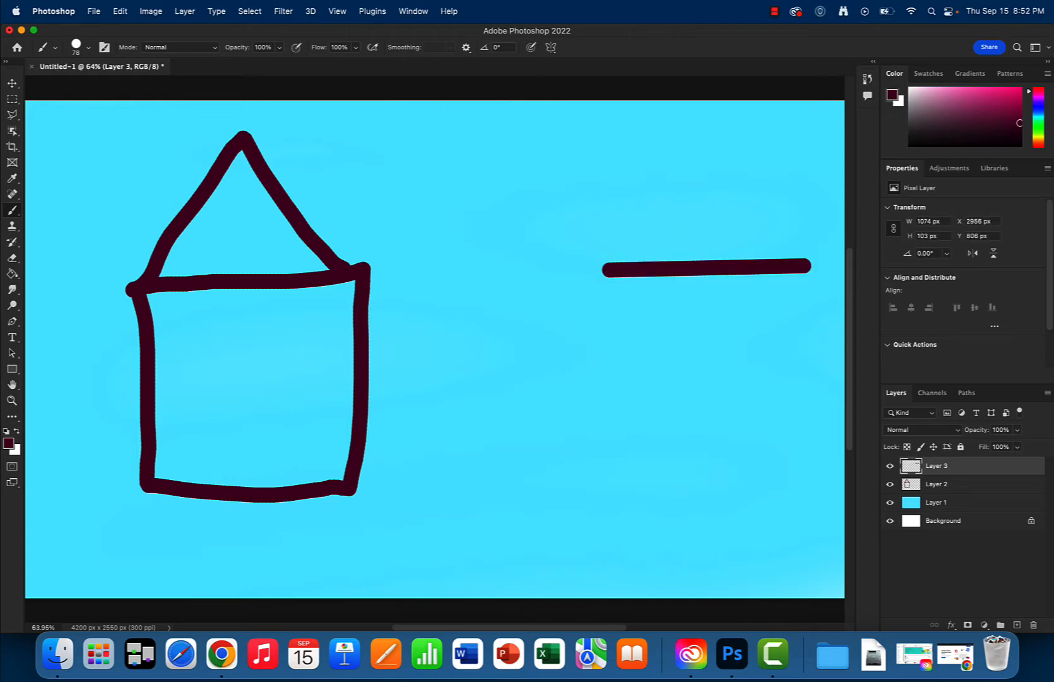
shift+click(804, 501)
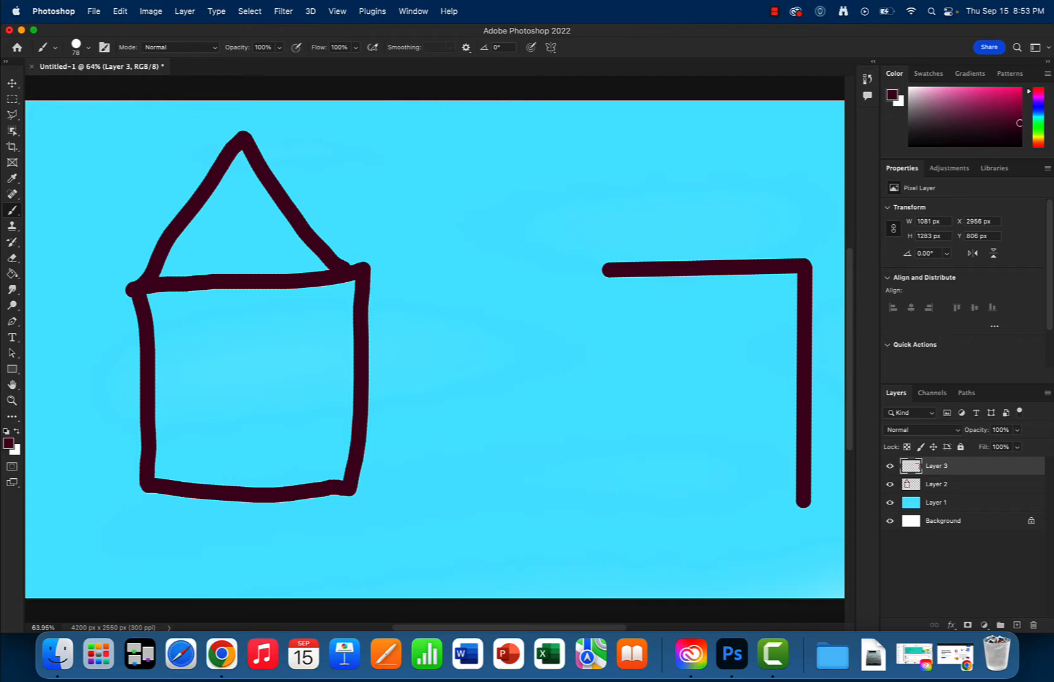
shift+click(608, 492)
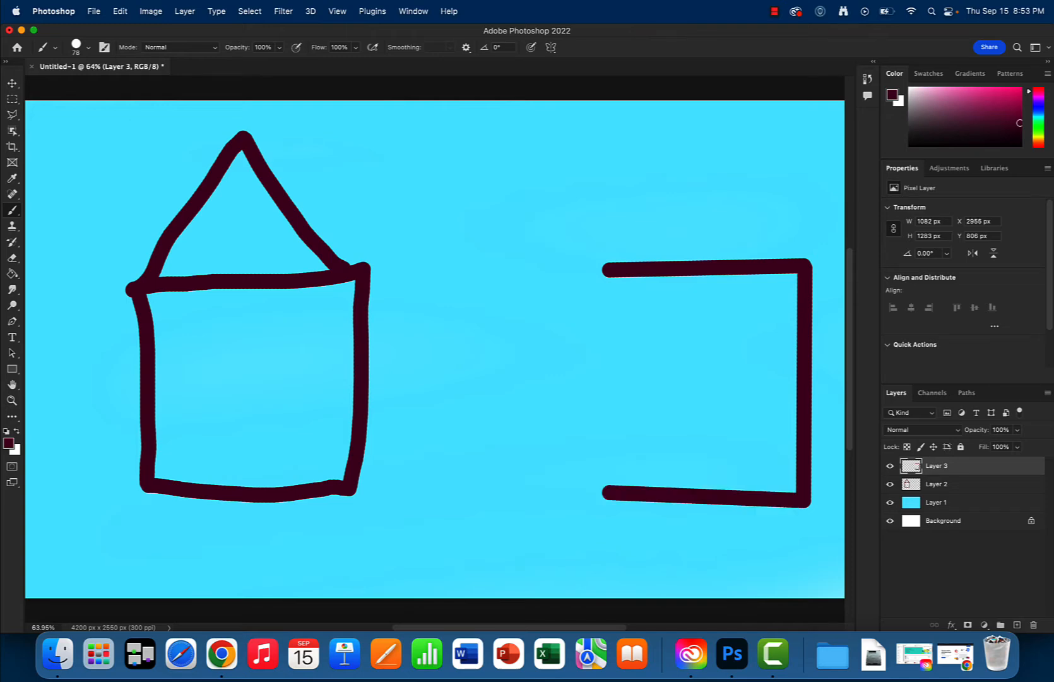
shift+click(608, 270)
shift+click(698, 132)
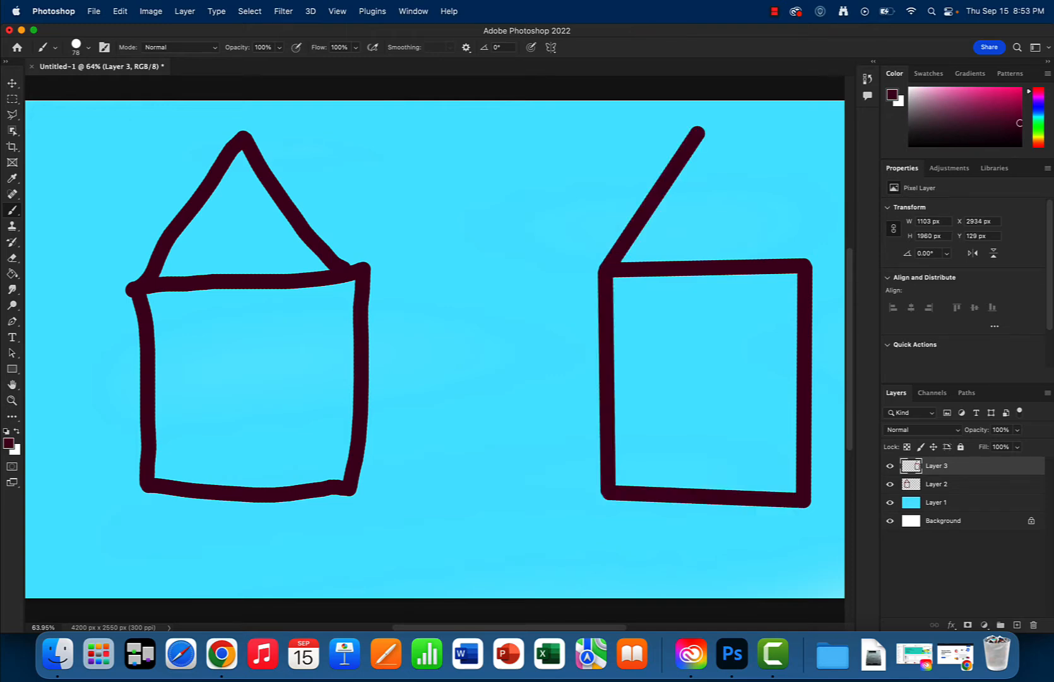
shift+click(804, 264)
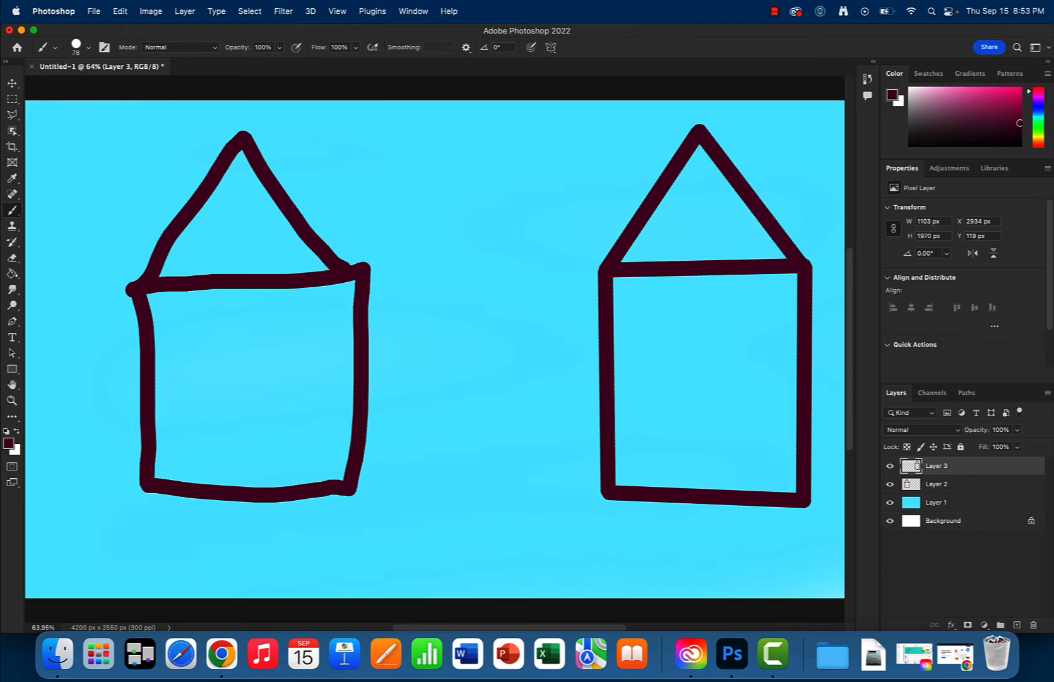
Shift the straight-edged house slightly left and down, and scale it down proportionally to about 981 by 1754 px
click(13, 85)
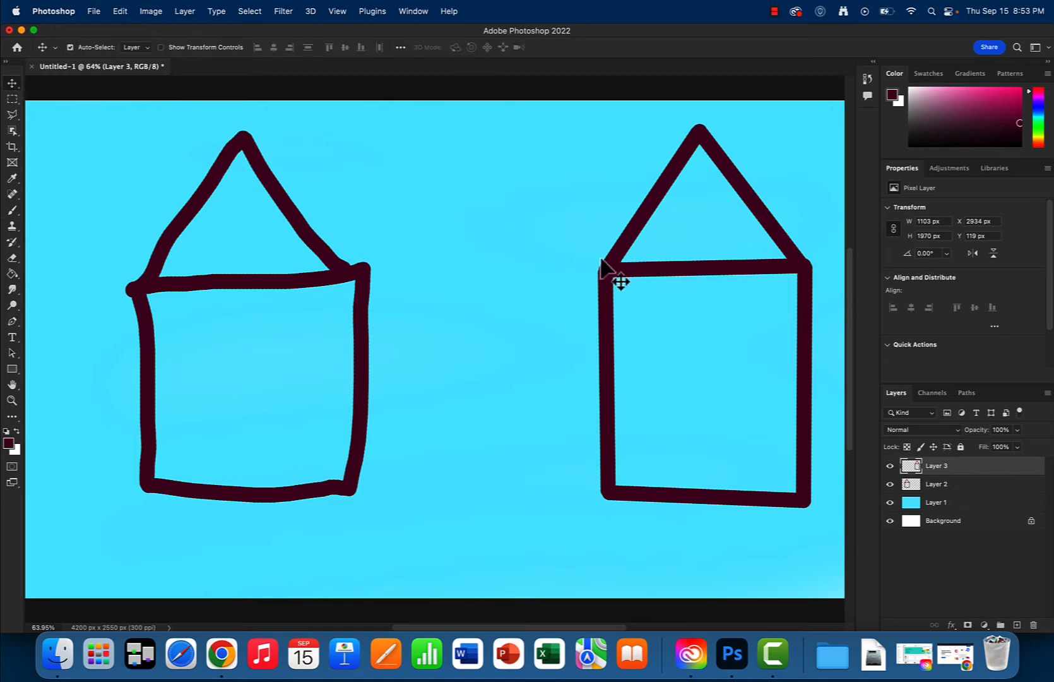
drag(601, 268, 539, 291)
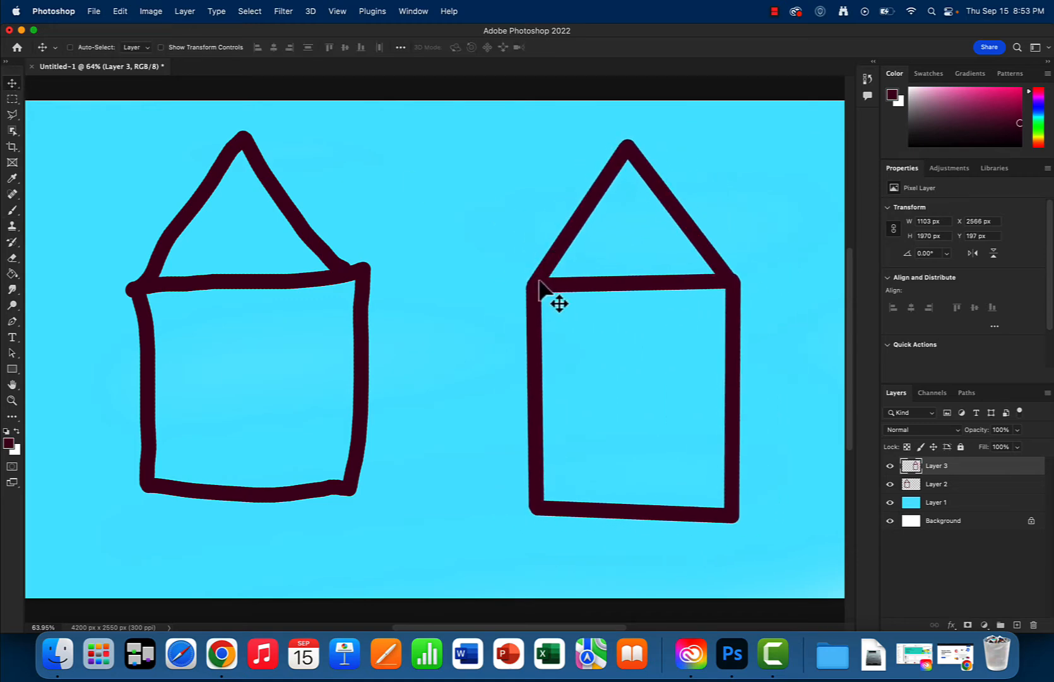
key(super+t)
drag(745, 144, 720, 186)
click(619, 47)
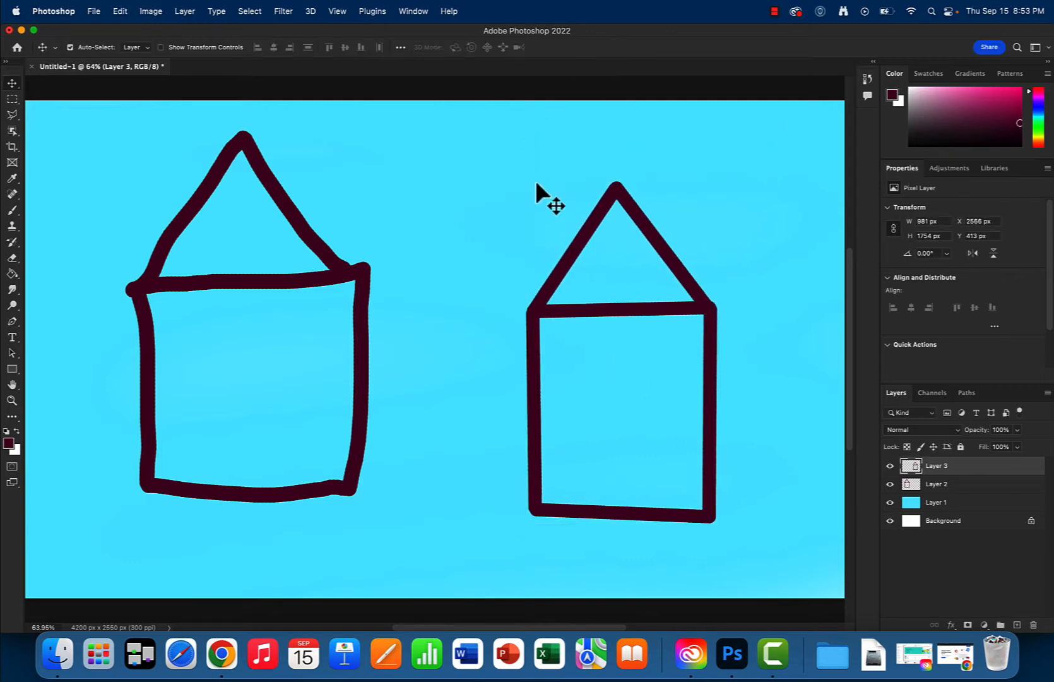
Delete the wobbly freehand house and move the straight-edged house into its place on the canvas's left half
drag(349, 275, 430, 297)
key(super+z)
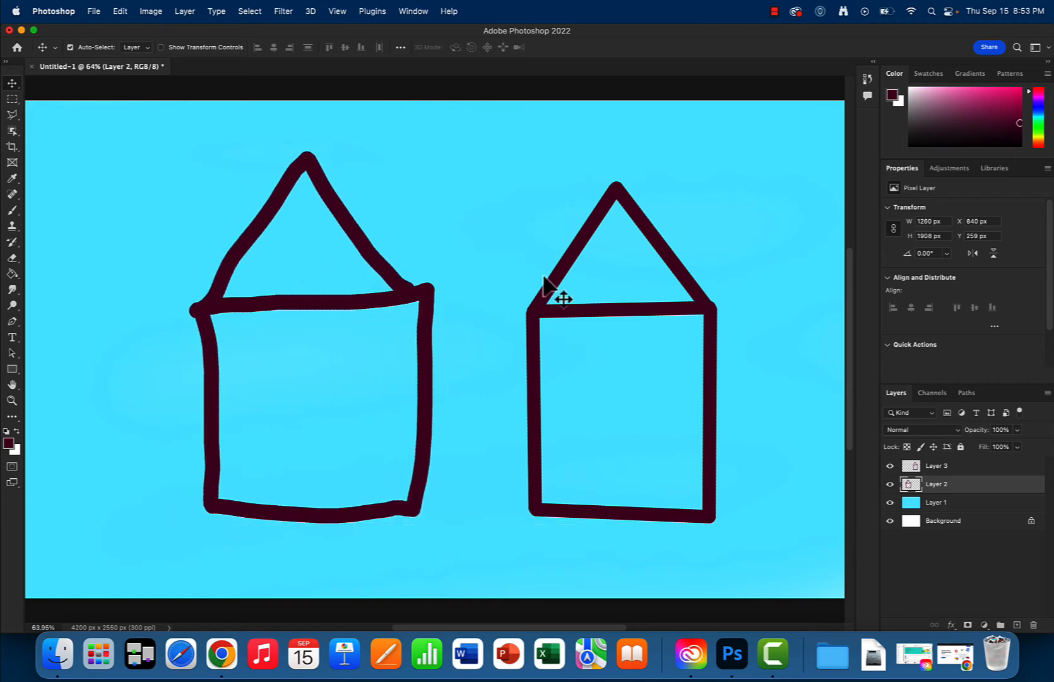
key(Delete)
drag(536, 343, 113, 341)
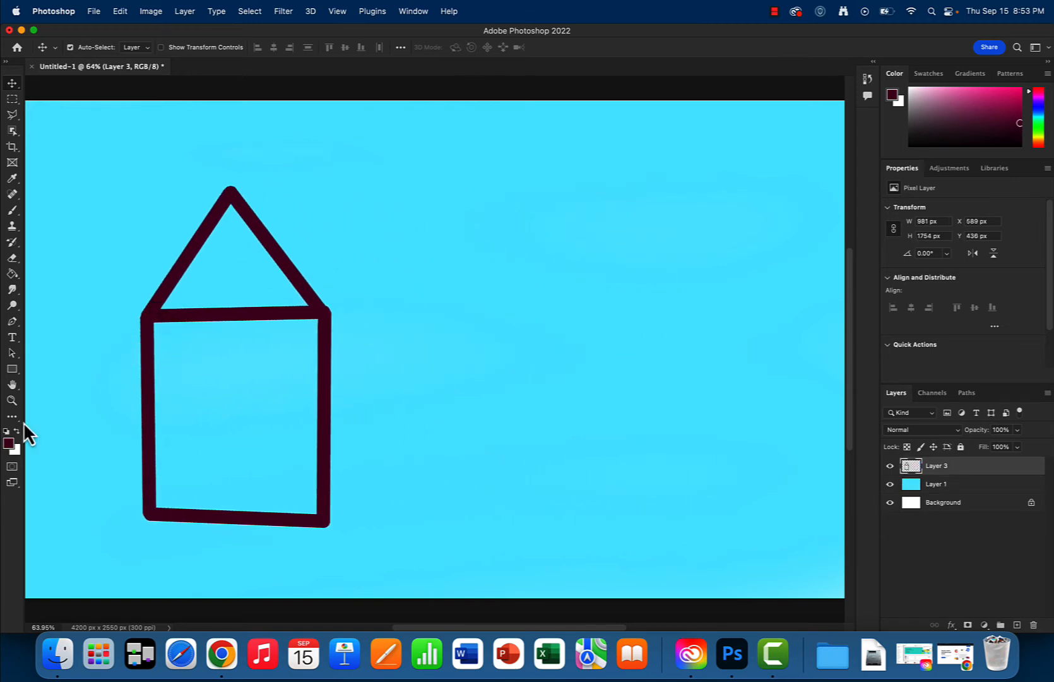
Set the foreground color to near-black, #17060f, and switch back to the Brush tool
click(9, 443)
drag(490, 367, 492, 384)
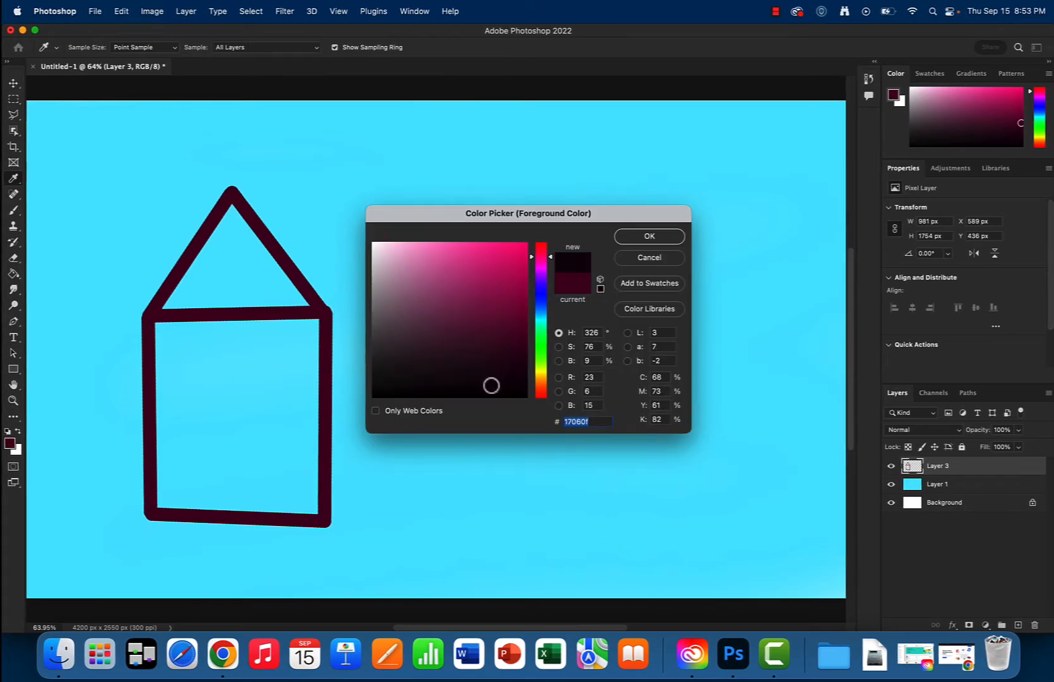
click(649, 235)
right_click(216, 435)
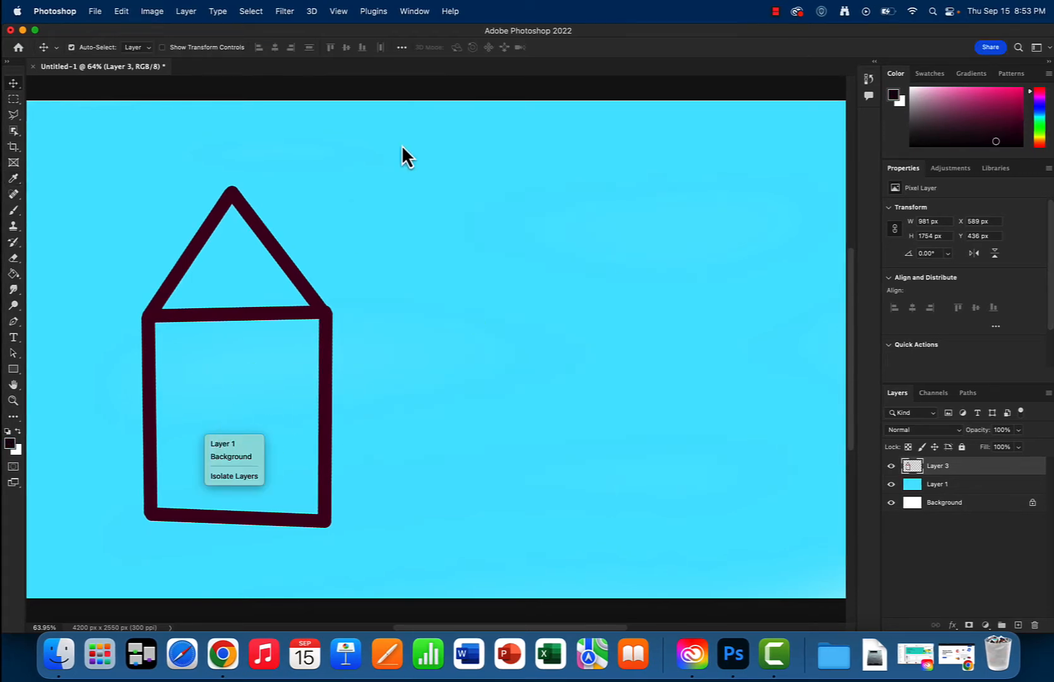
click(516, 39)
key(b)
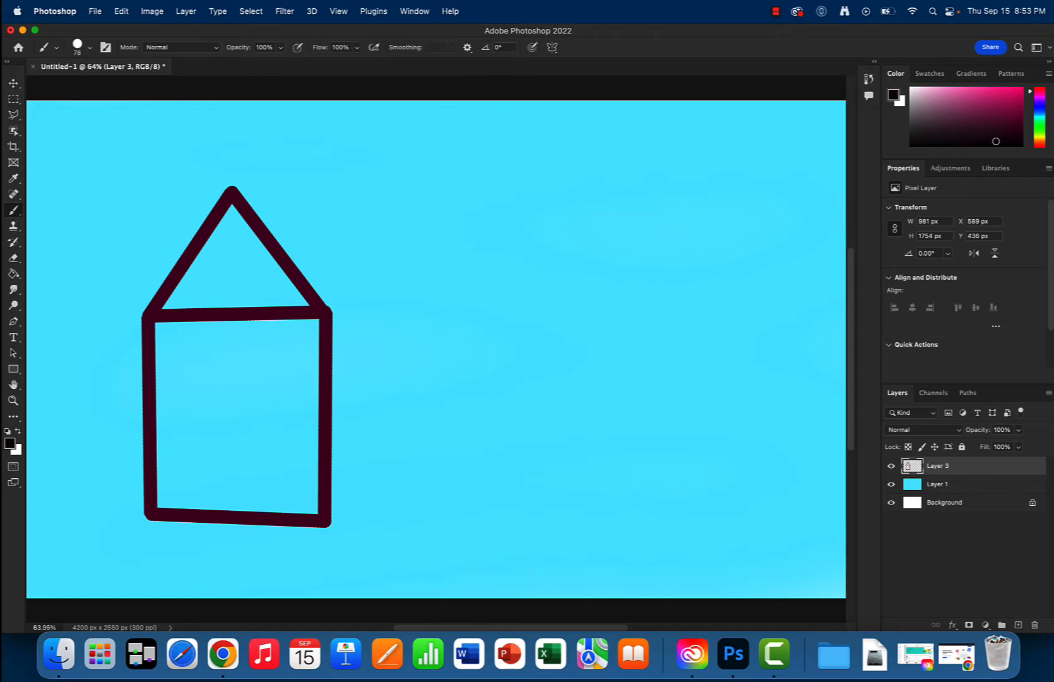
Reduce the brush to 51 px and draw a door and a four-pane window inside the house body
right_click(324, 182)
drag(327, 182, 318, 183)
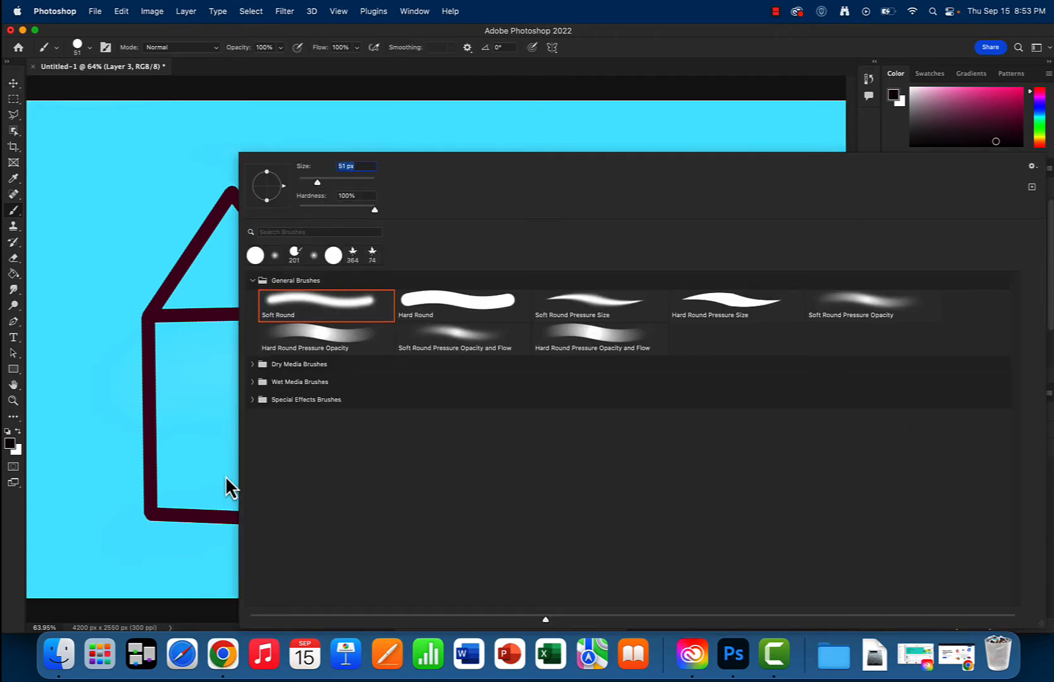
click(186, 509)
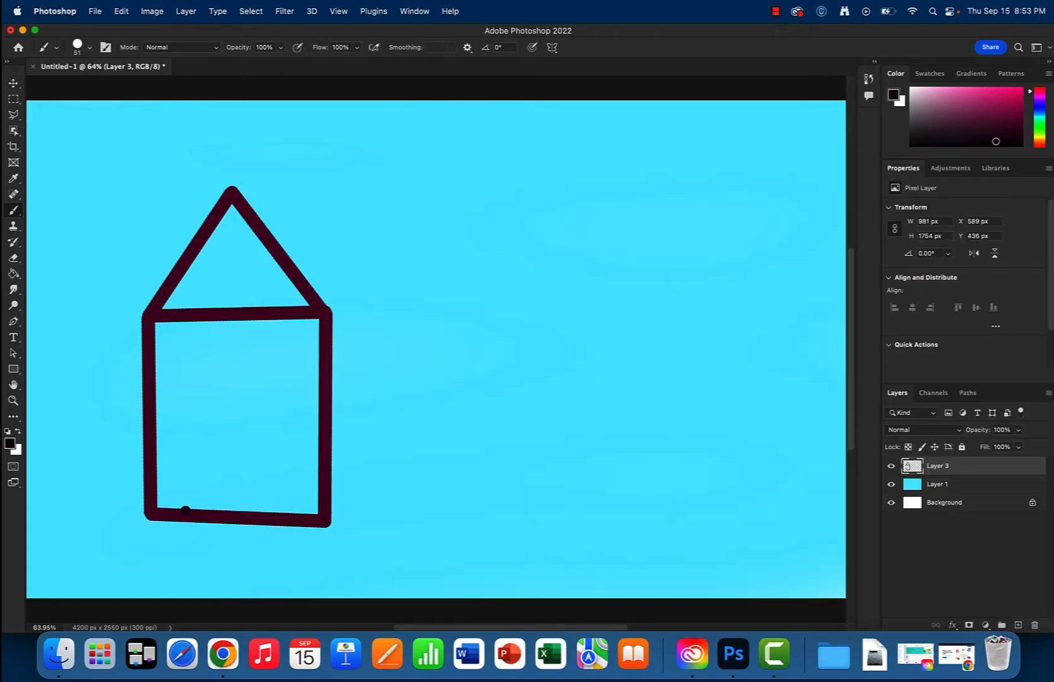
mouse_move(185, 509)
mouse_down()
mouse_move(187, 396)
mouse_move(238, 394)
mouse_move(239, 511)
mouse_up()
mouse_move(255, 360)
mouse_down()
mouse_move(254, 424)
mouse_move(304, 419)
mouse_move(302, 351)
mouse_move(255, 360)
mouse_move(281, 415)
mouse_move(260, 397)
mouse_up()
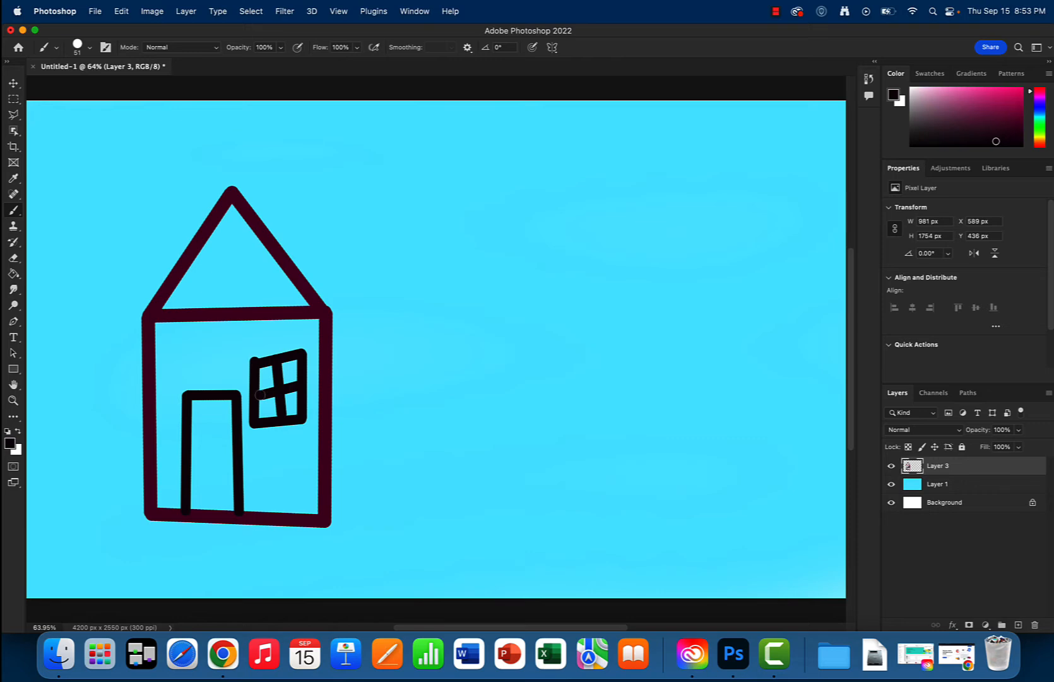
Fill the four window panes with white using the Paint Bucket tool
click(17, 432)
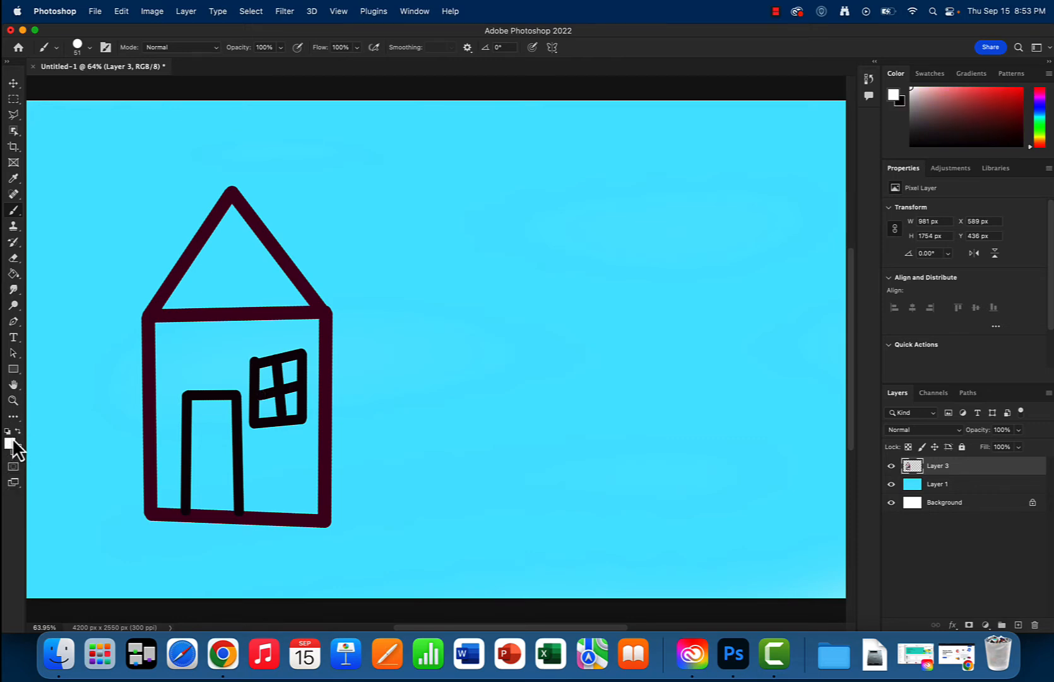
click(13, 275)
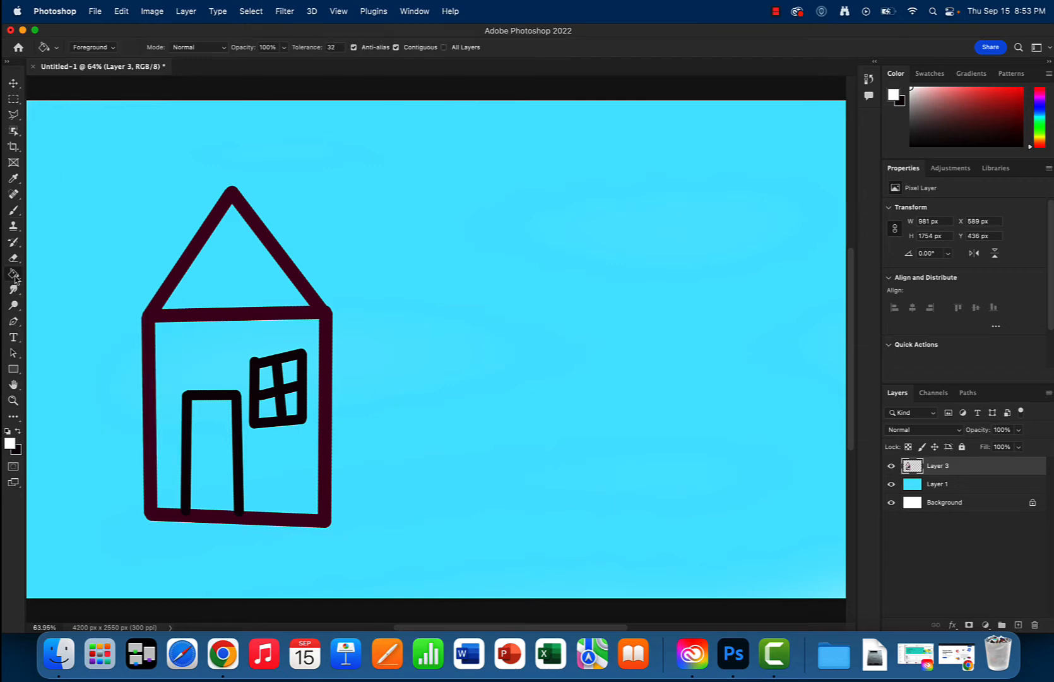
click(266, 377)
click(289, 372)
click(291, 402)
click(267, 403)
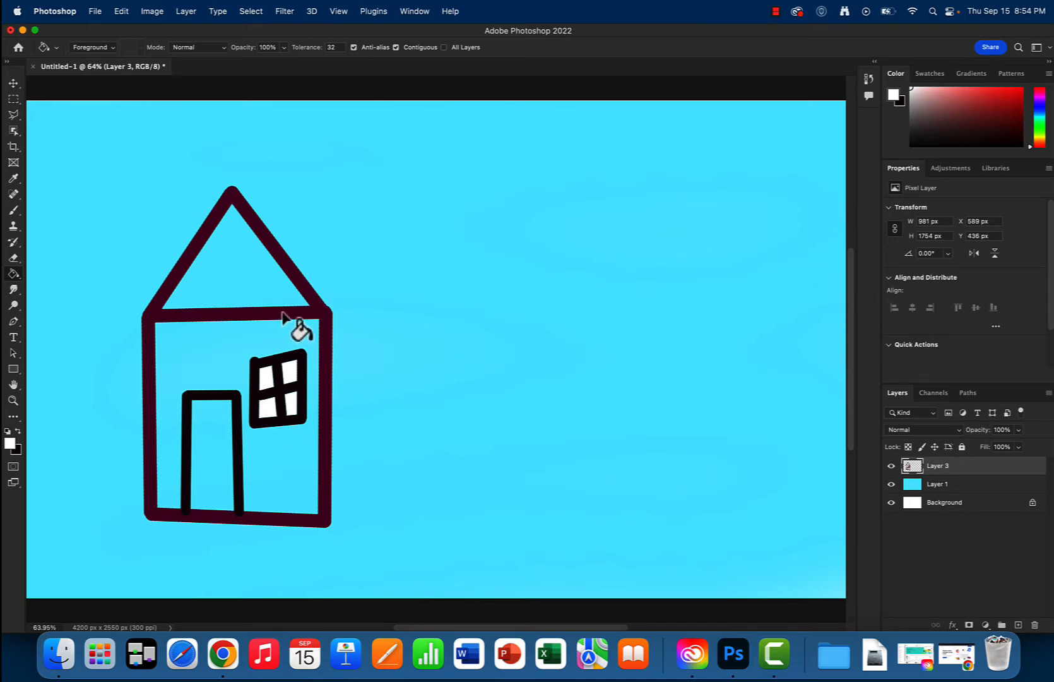
Examine the brushes in the Dry Media, Wet Media and Special Effects groups, collapse all groups and try resizing the brush picker
key(b)
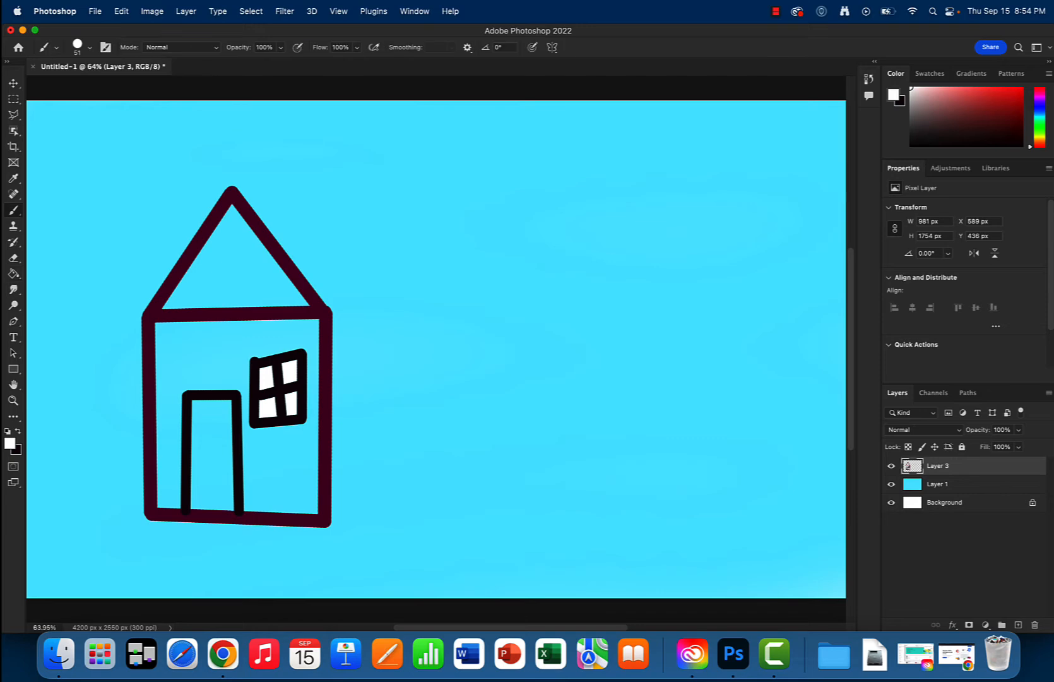
right_click(137, 193)
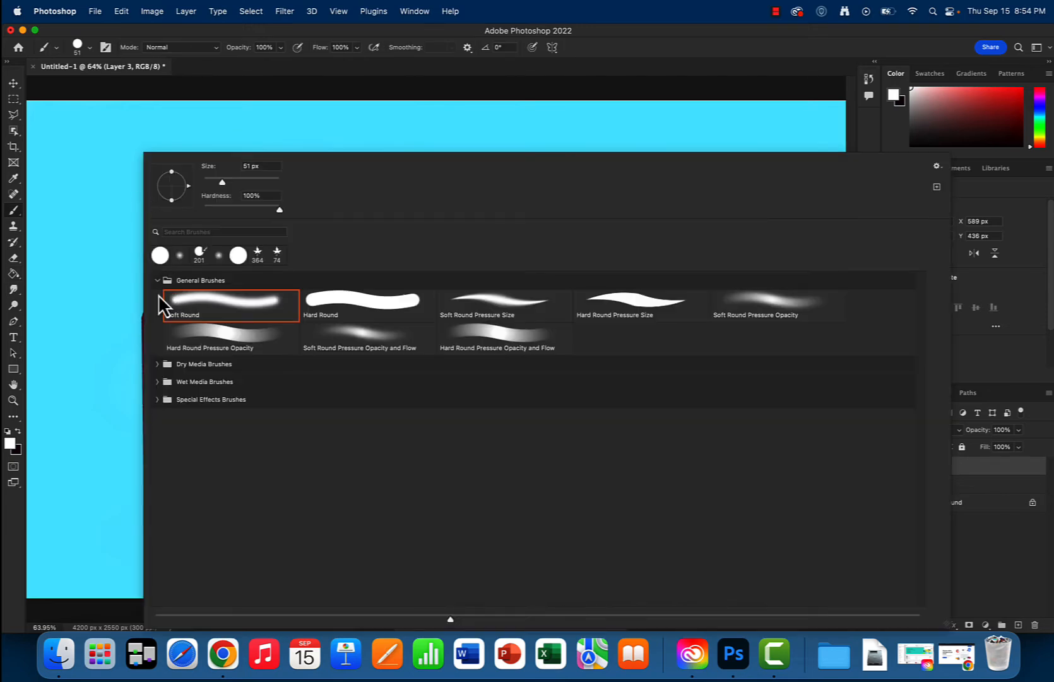
click(159, 369)
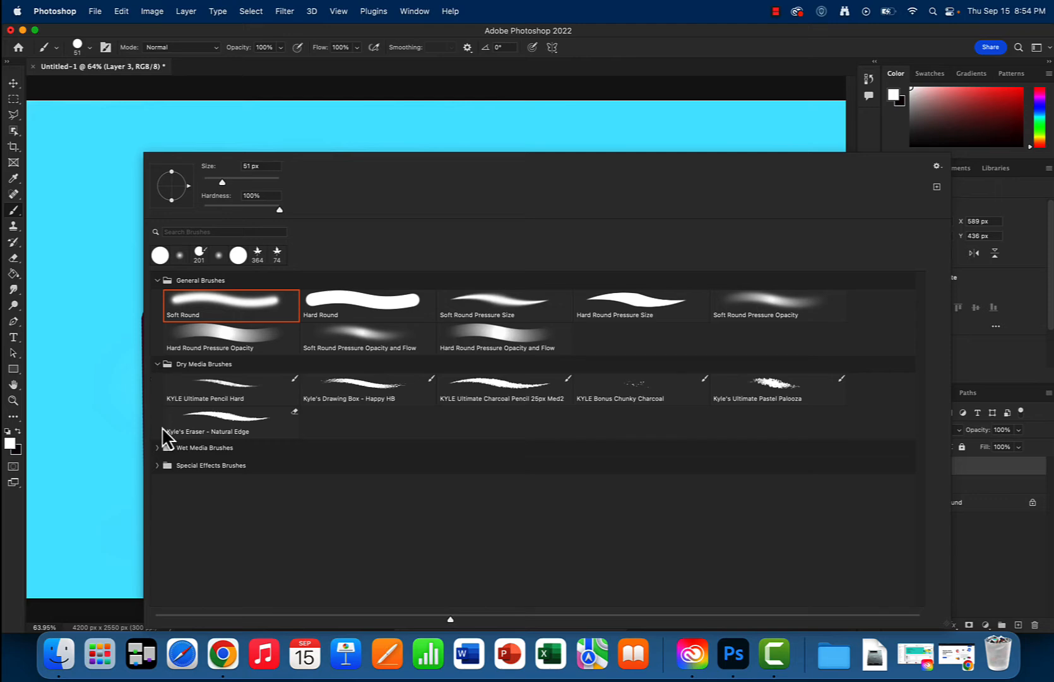
click(157, 447)
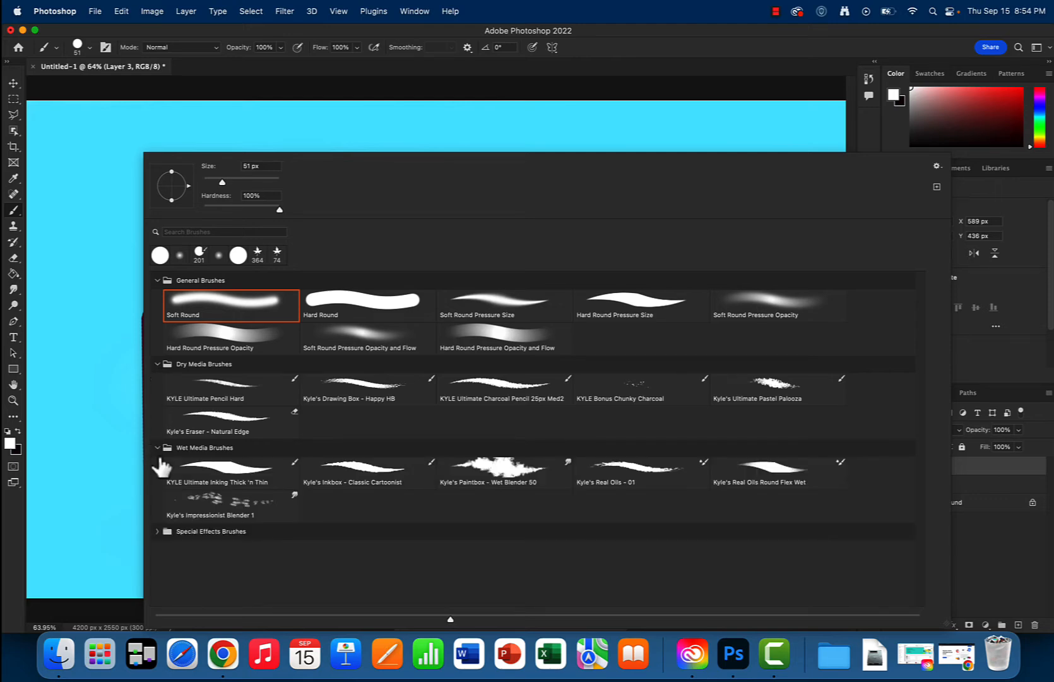
click(159, 530)
click(159, 531)
click(156, 447)
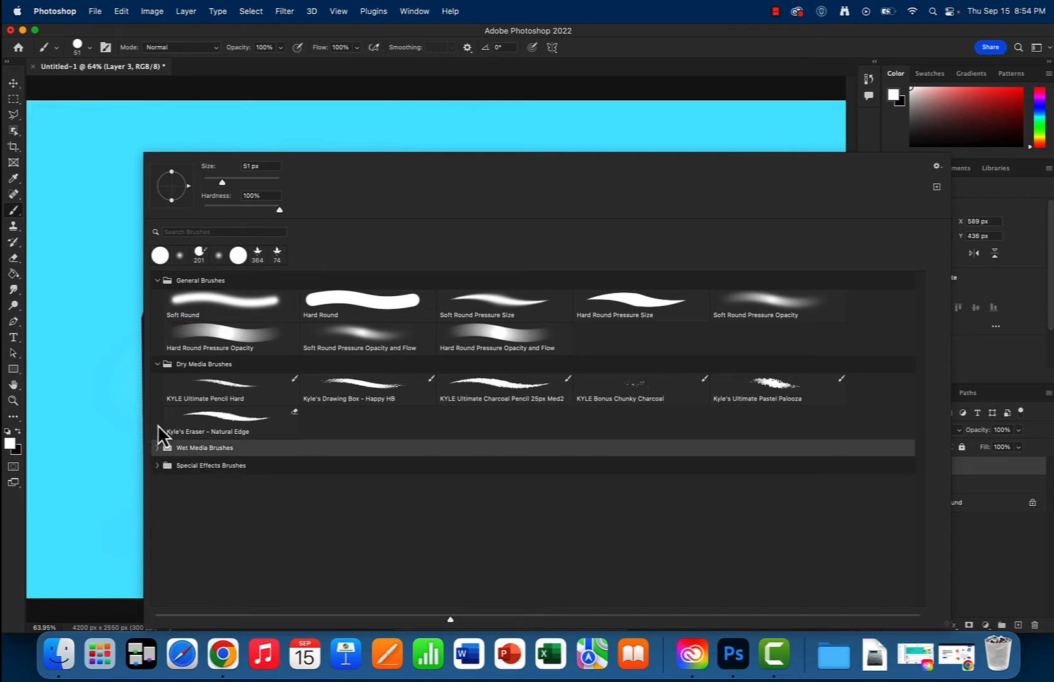
click(151, 365)
click(157, 280)
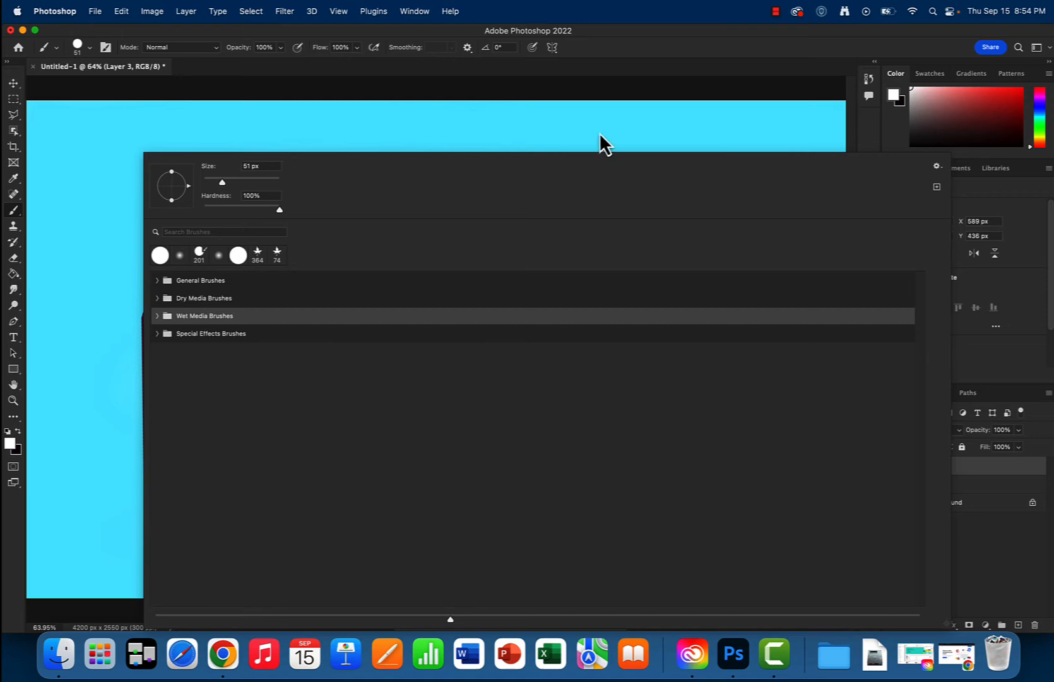
mouse_move(947, 627)
mouse_down()
mouse_move(376, 344)
mouse_move(307, 324)
mouse_up()
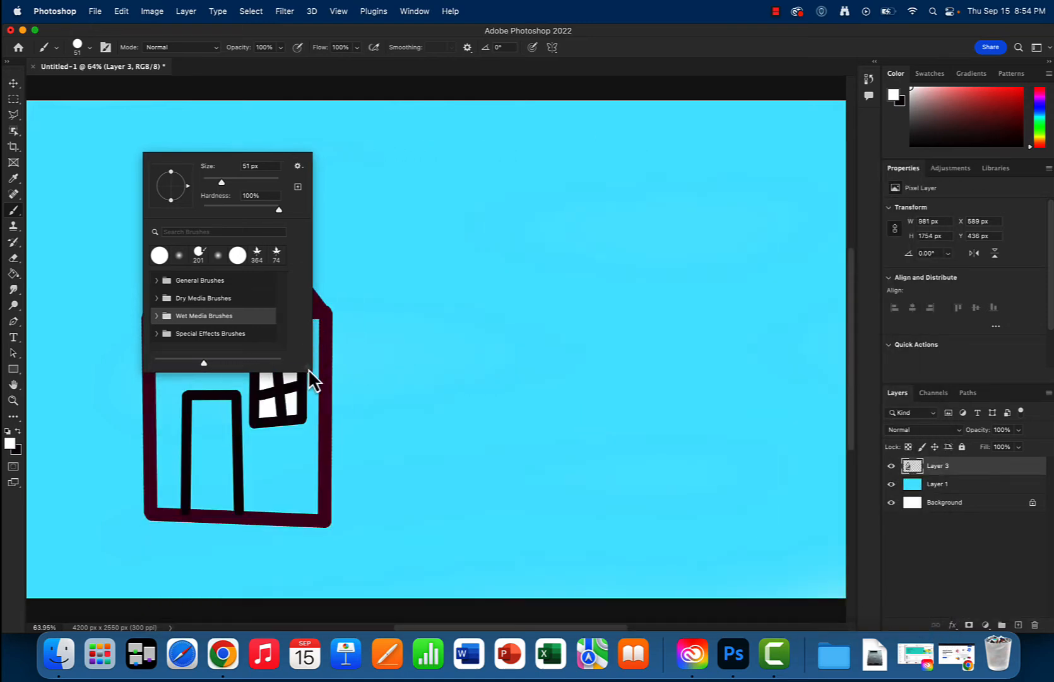
mouse_move(308, 368)
mouse_down()
mouse_move(324, 379)
mouse_move(255, 342)
mouse_move(536, 480)
mouse_move(749, 558)
mouse_move(568, 607)
mouse_move(324, 485)
mouse_move(688, 521)
mouse_move(823, 589)
mouse_move(797, 581)
mouse_move(823, 599)
mouse_move(735, 563)
mouse_move(767, 561)
mouse_move(808, 601)
mouse_up()
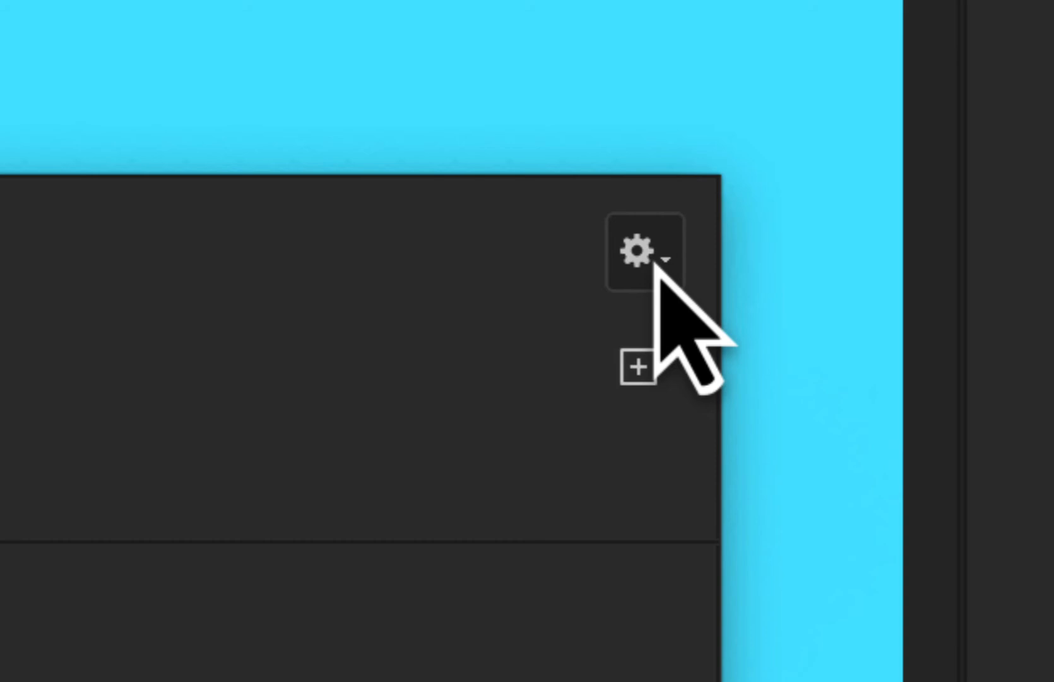
Restore the Legacy Brushes set to the list of brush presets
click(656, 265)
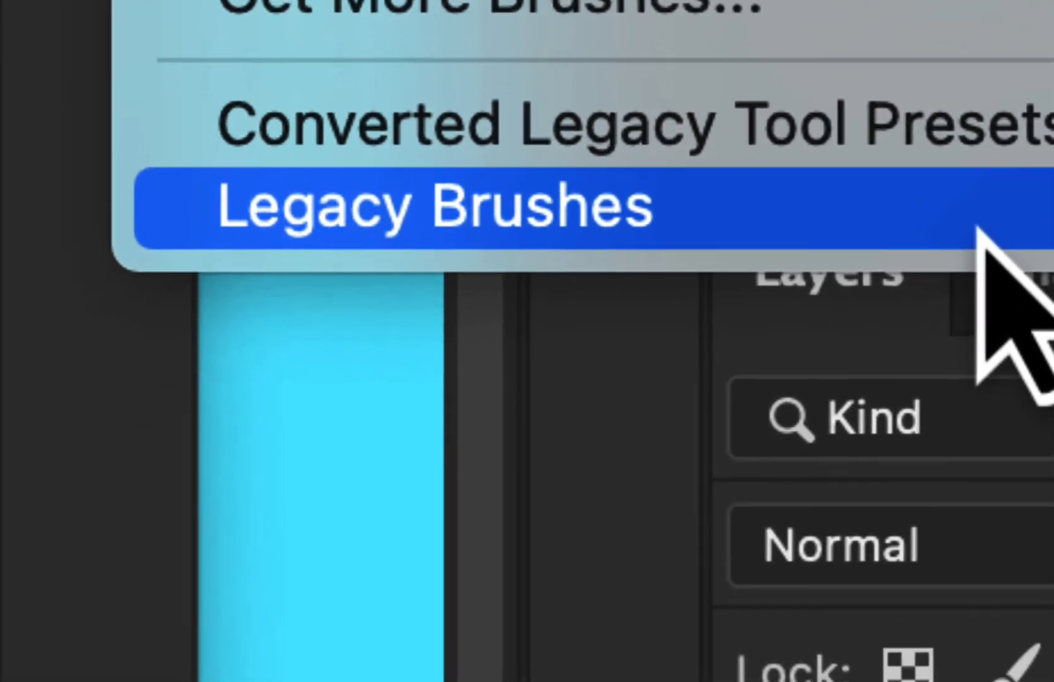
click(979, 230)
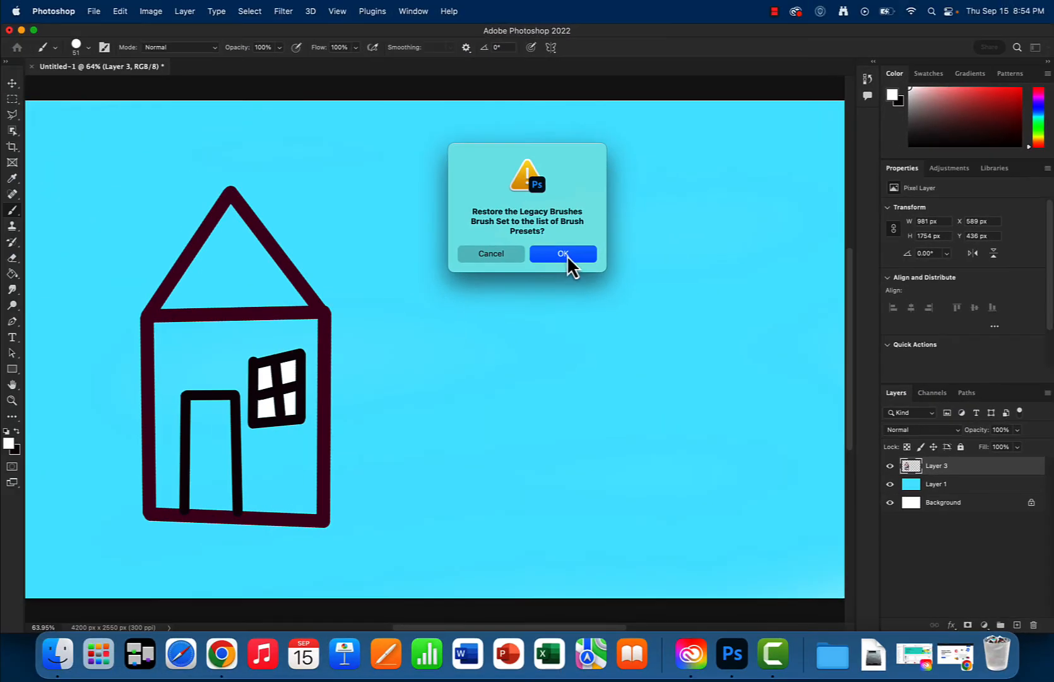
click(564, 254)
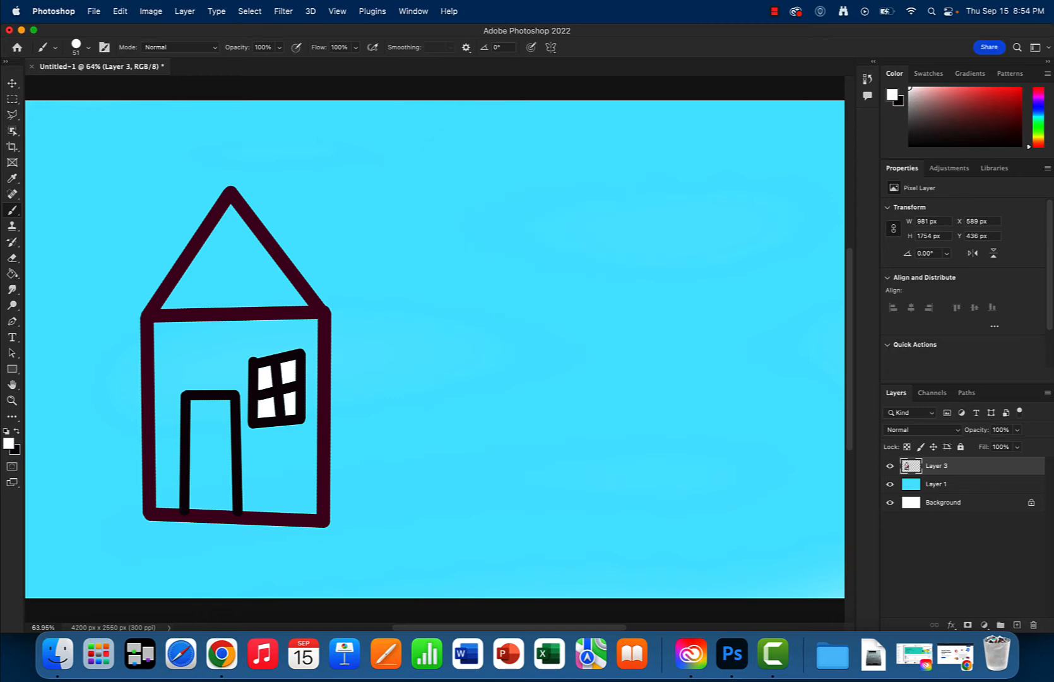
Look through the Default Brushes in the Legacy Brushes set and choose the Dune Grass brush
right_click(56, 115)
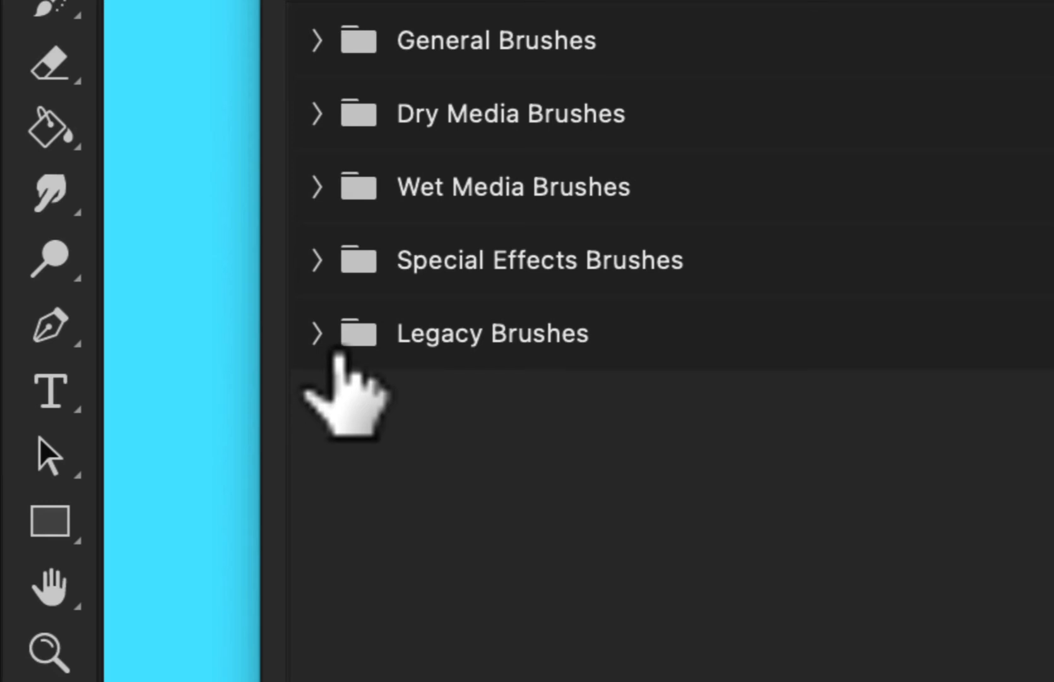
click(318, 335)
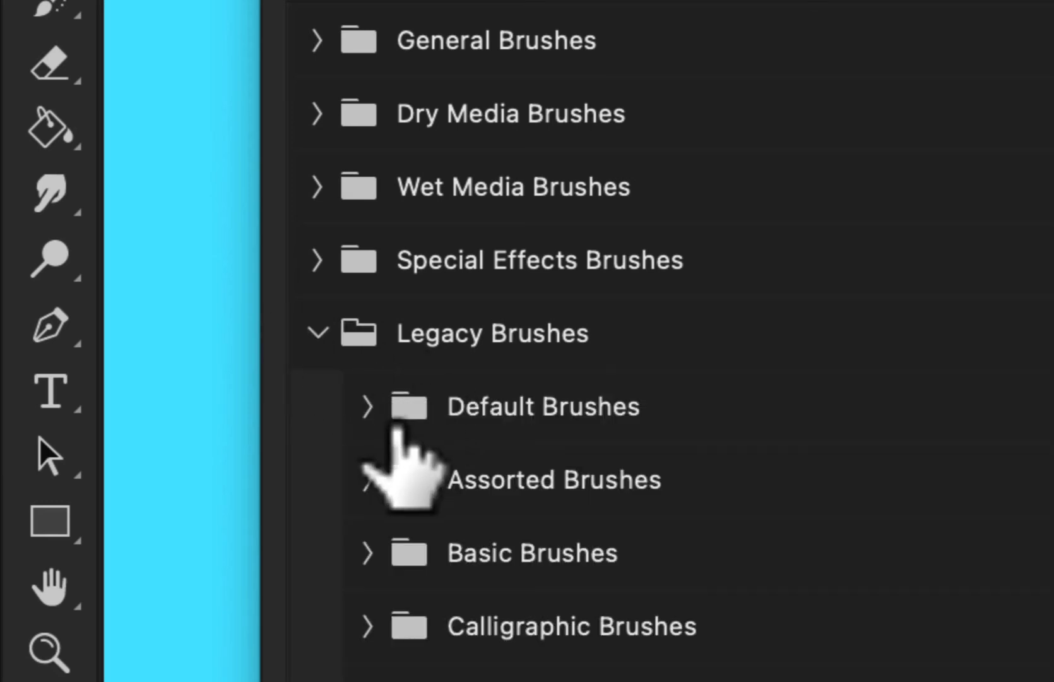
click(368, 410)
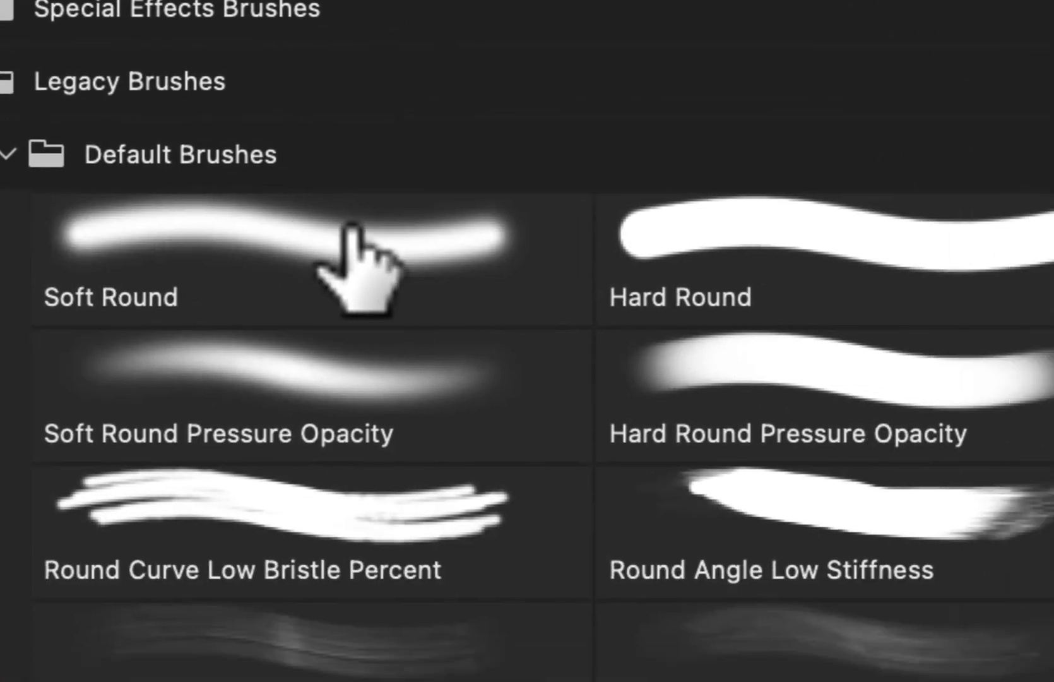
scroll(527, 315, down, 10)
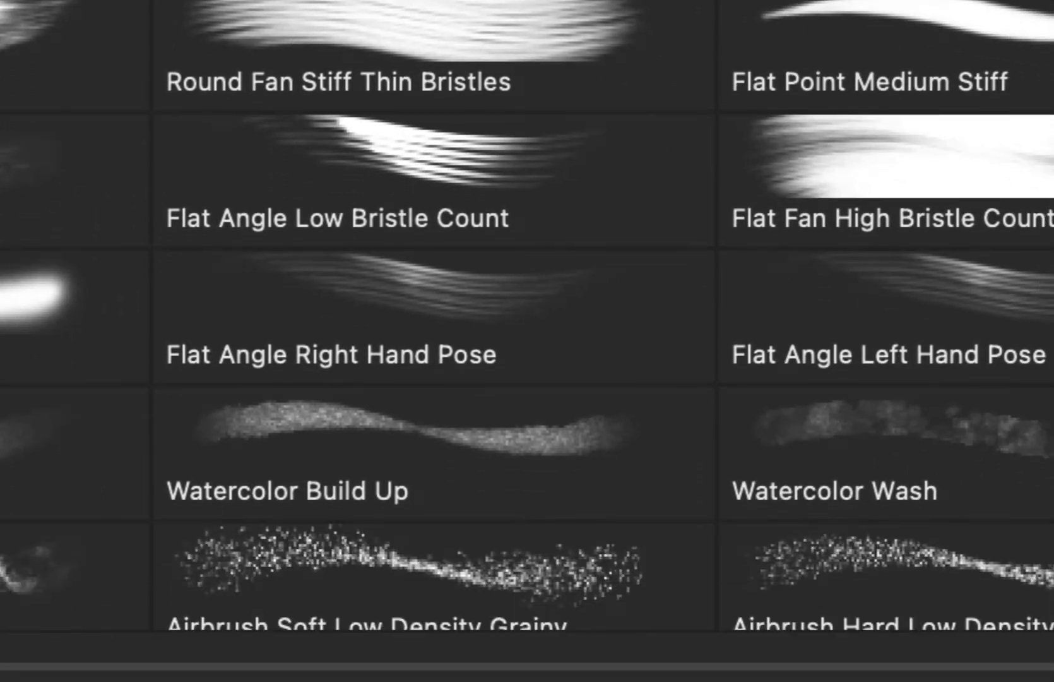
scroll(528, 316, down, 6)
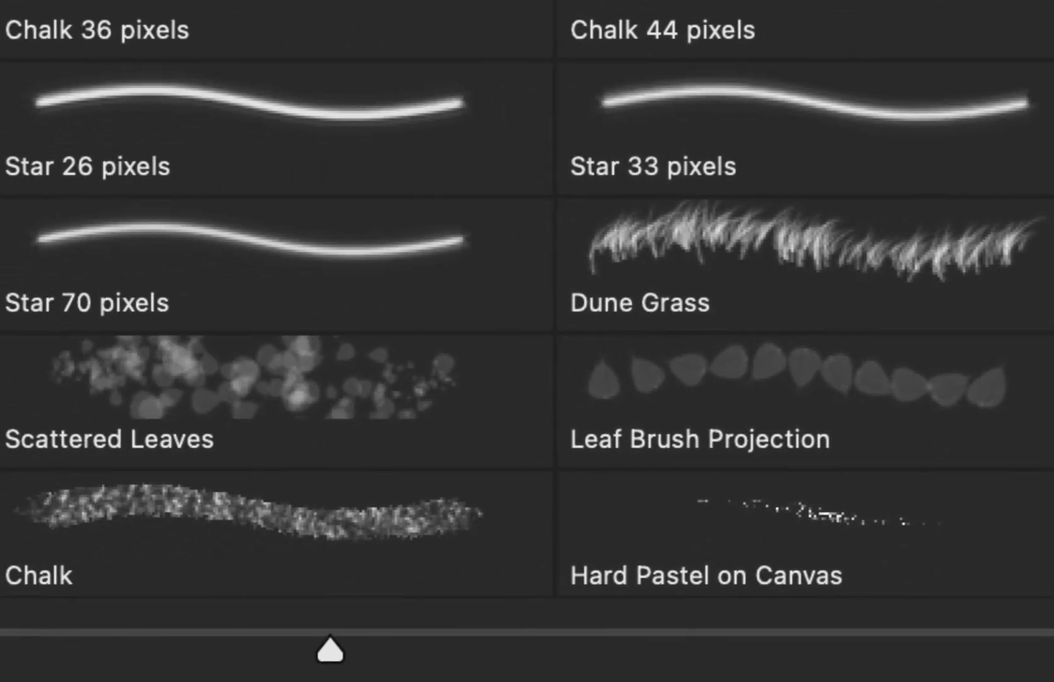
scroll(527, 315, down, 4)
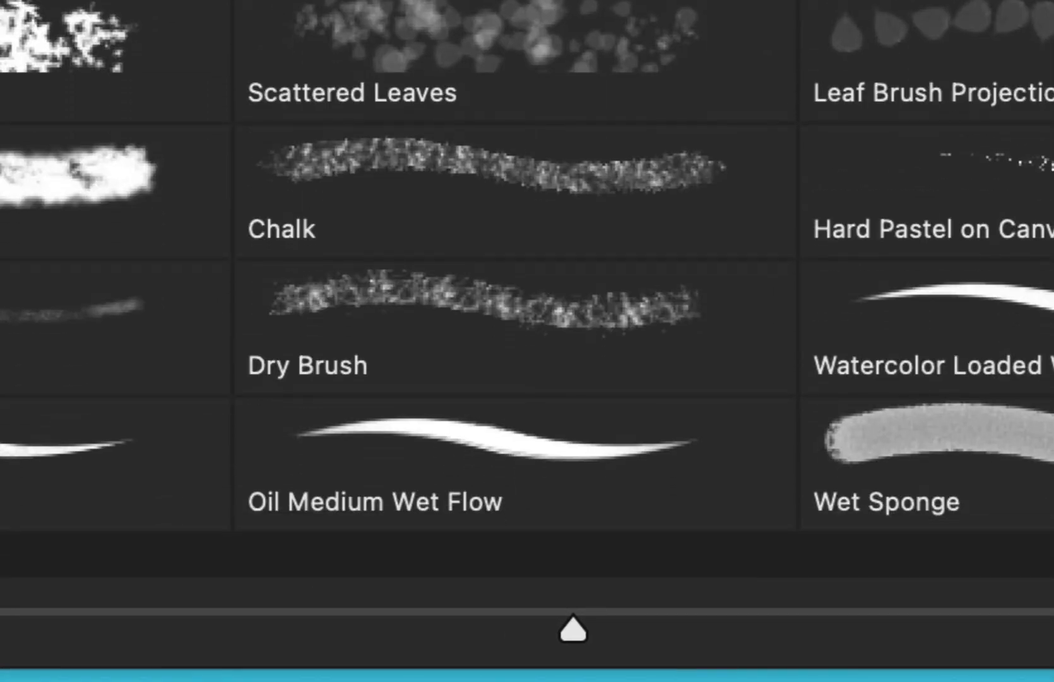
scroll(527, 265, down, 3)
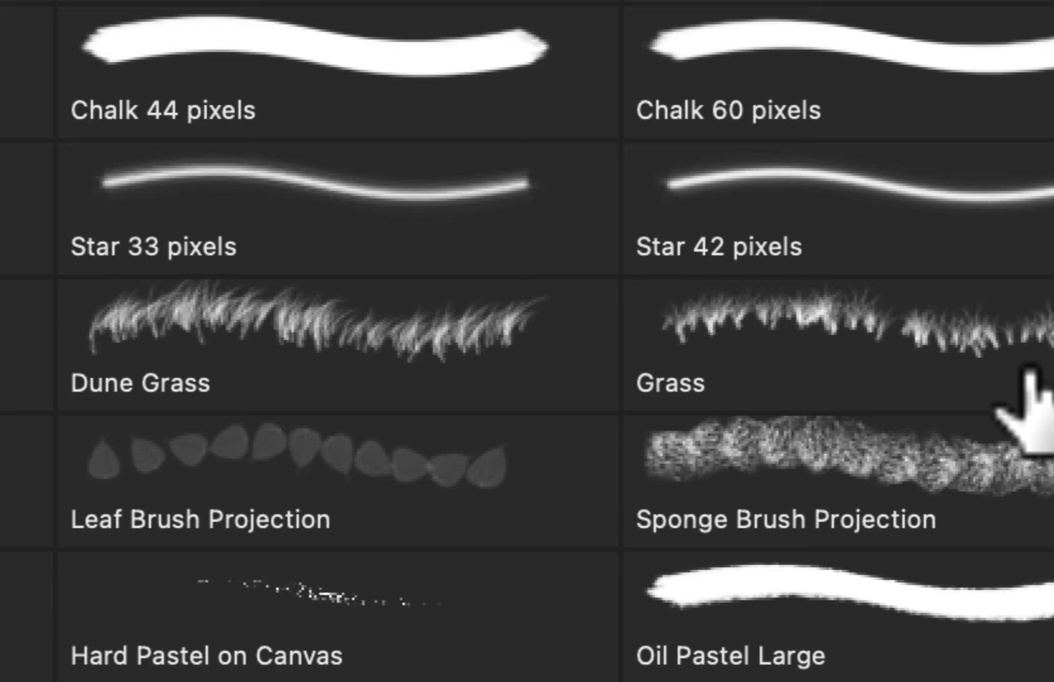
click(442, 329)
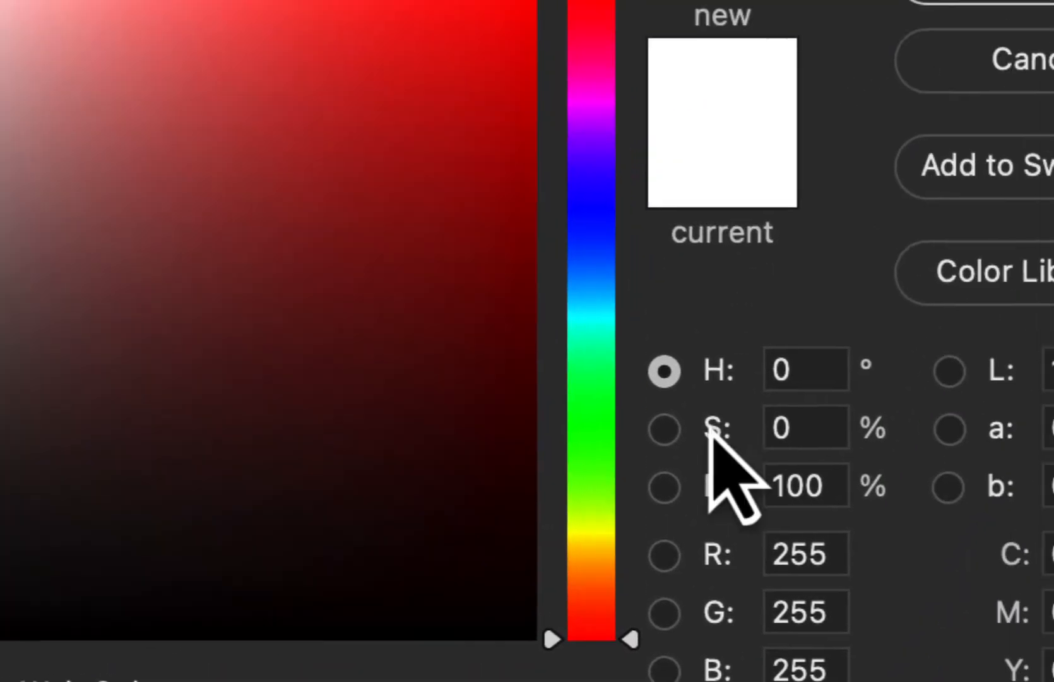
Set the foreground color to bright green 2dc100 and the Dune Grass brush size to 316 px
click(771, 115)
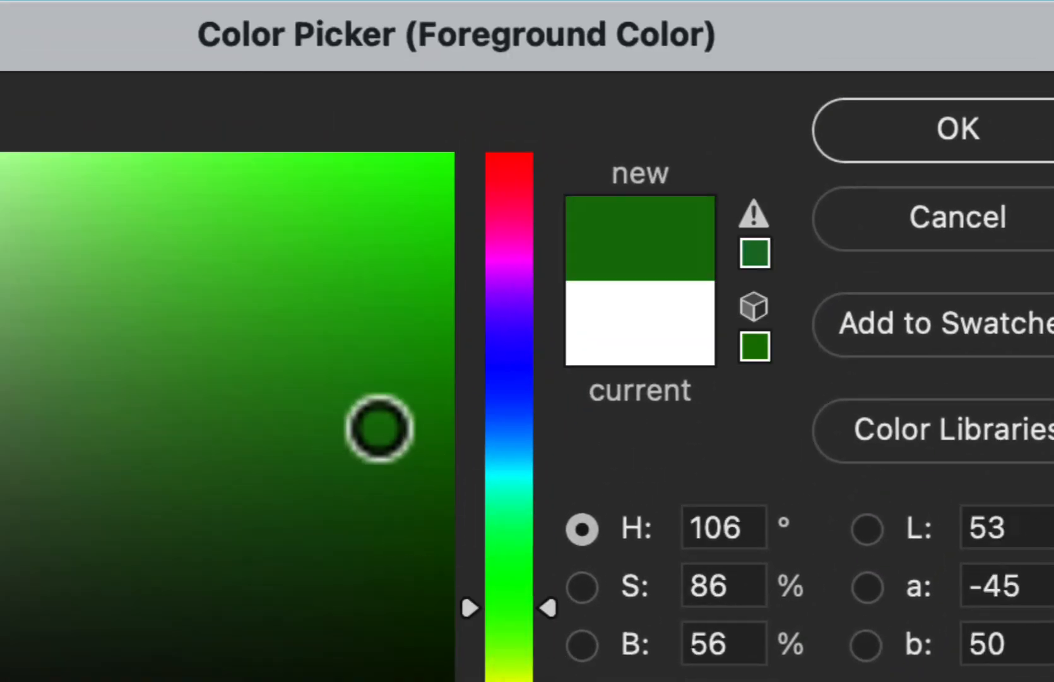
drag(376, 428, 447, 308)
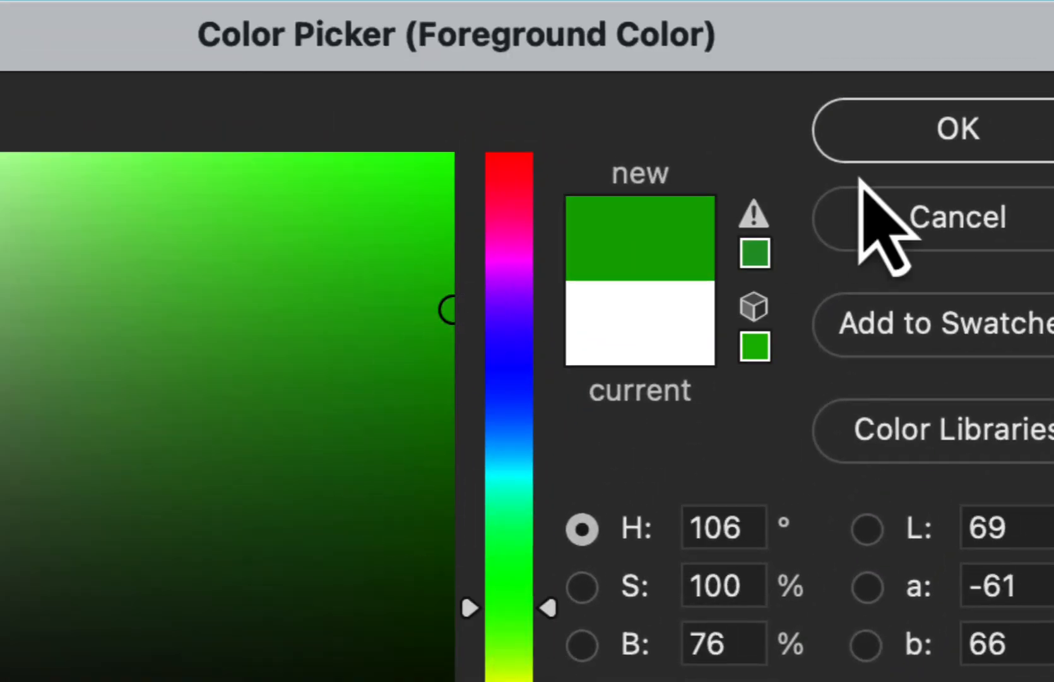
click(871, 145)
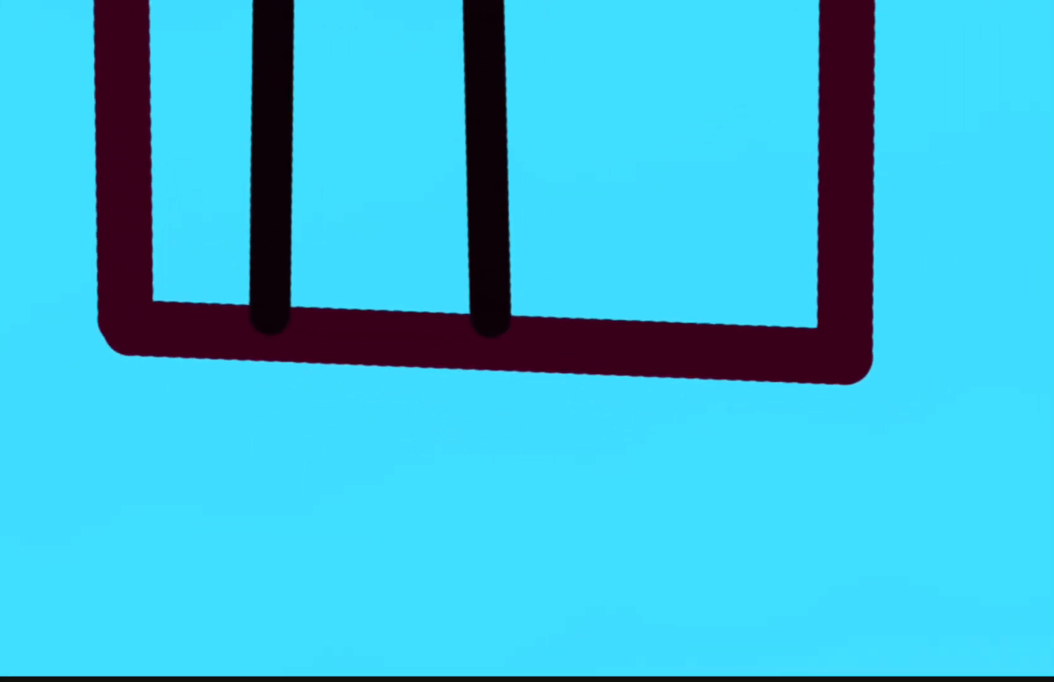
right_click(242, 422)
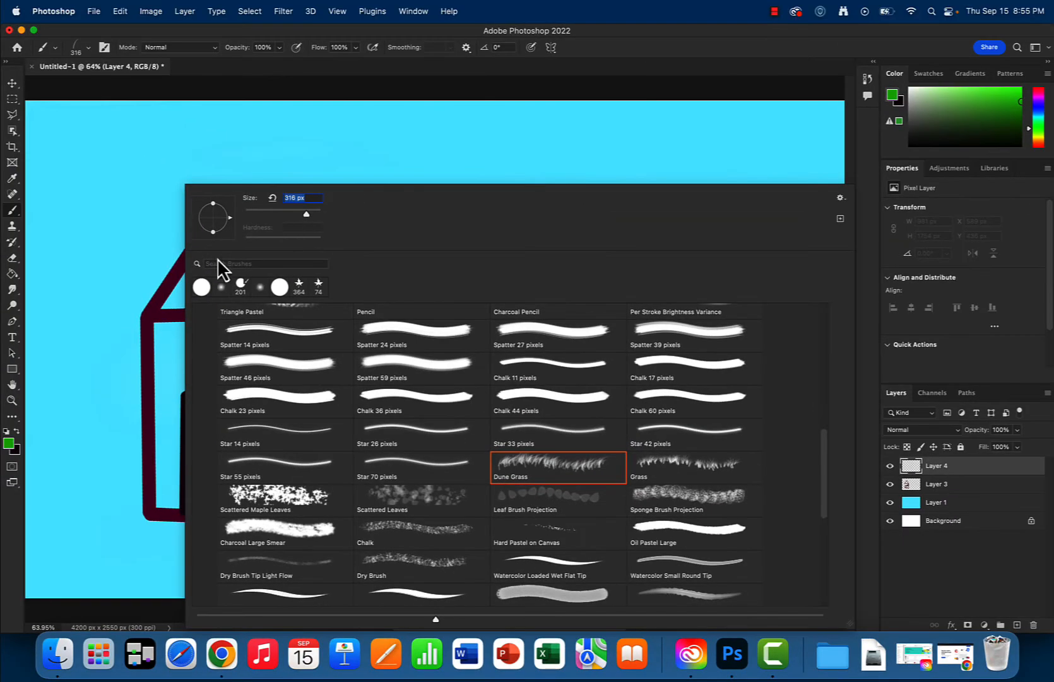
Try painting green and black grass across the base of the house on Layer 4, and undo the strokes
drag(26, 532, 361, 521)
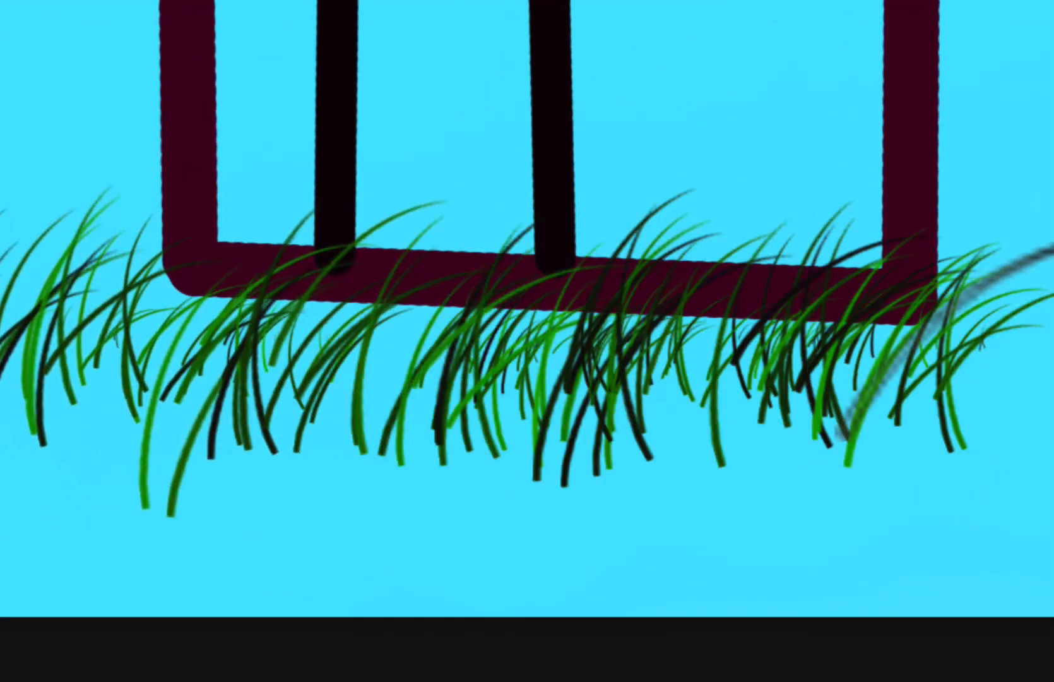
mouse_move(1053, 280)
mouse_down()
mouse_move(202, 259)
mouse_move(4, 271)
mouse_move(1052, 278)
mouse_up()
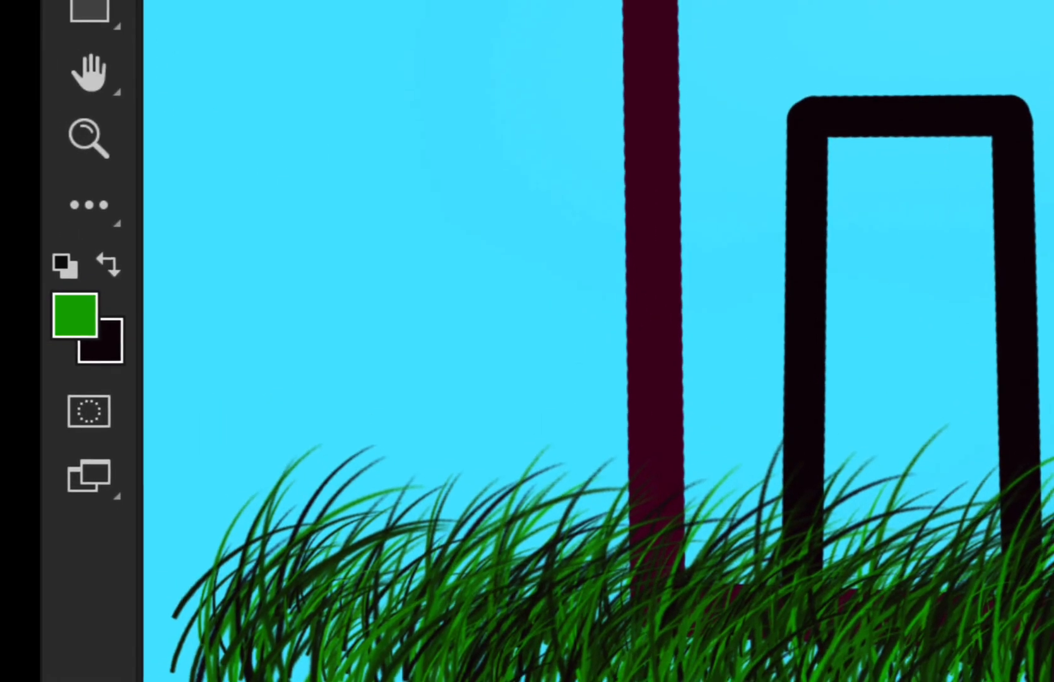
key(ctrl+plus)
key(ctrl+plus)
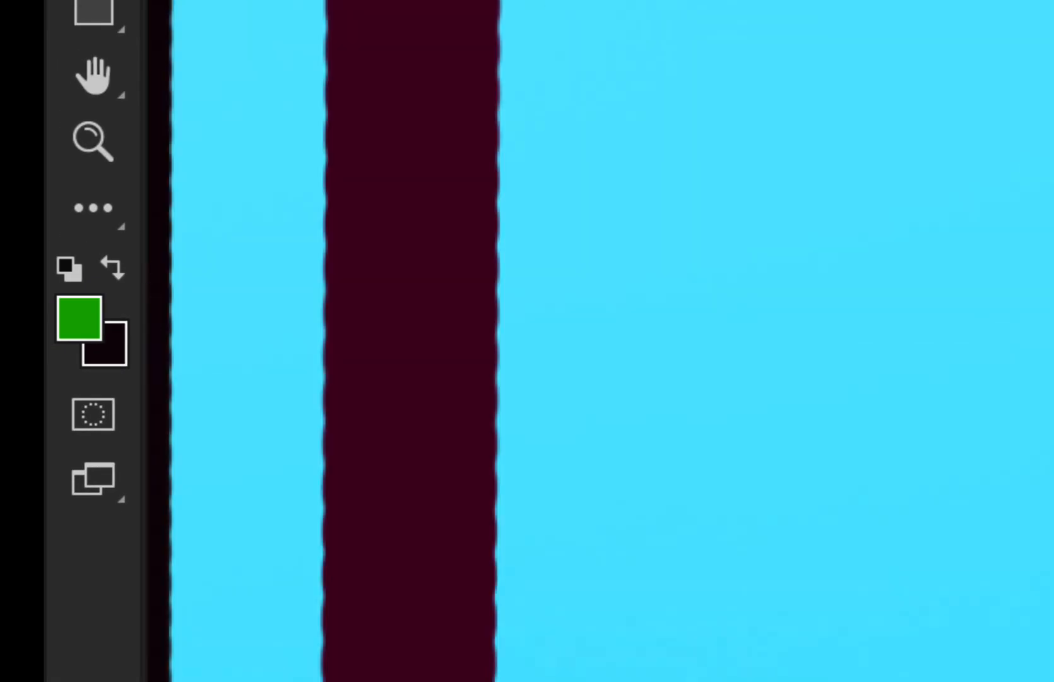
key(ctrl+minus)
key(ctrl+minus)
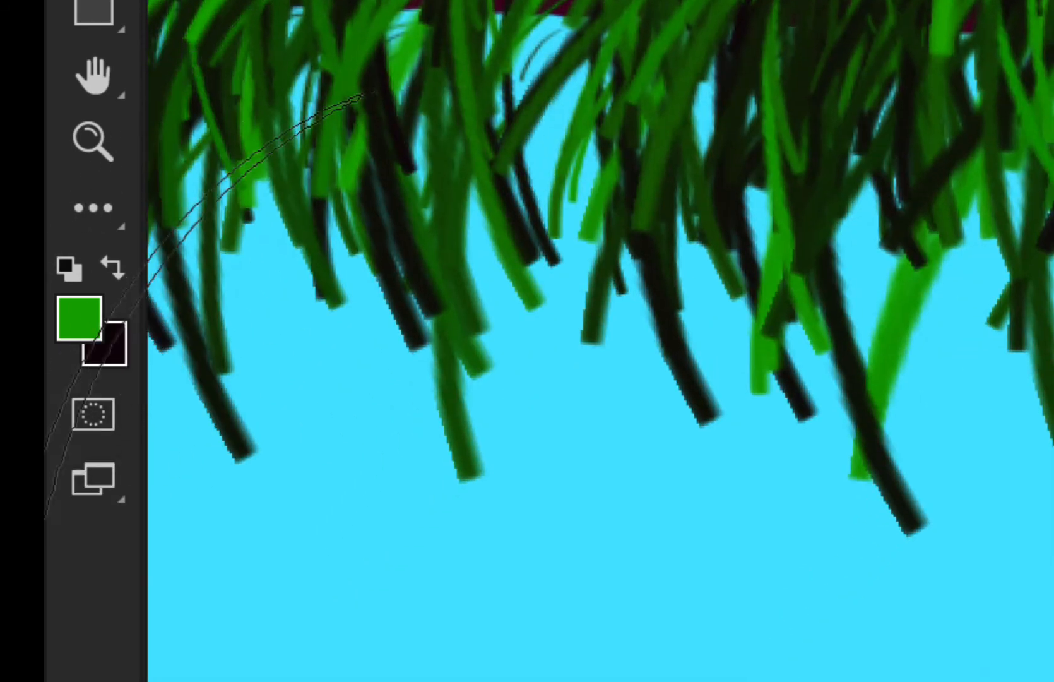
key(ctrl+z)
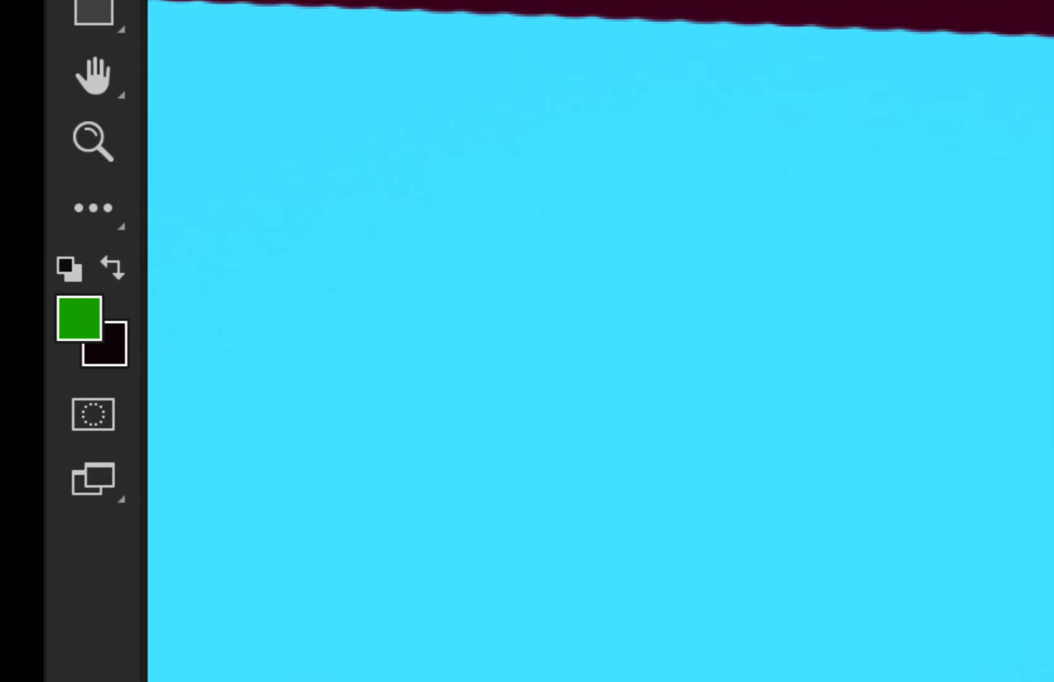
Set the background color to pale green e7ffe0 and paint a band of grass along the base of the house
scroll(600, 341, down, 2)
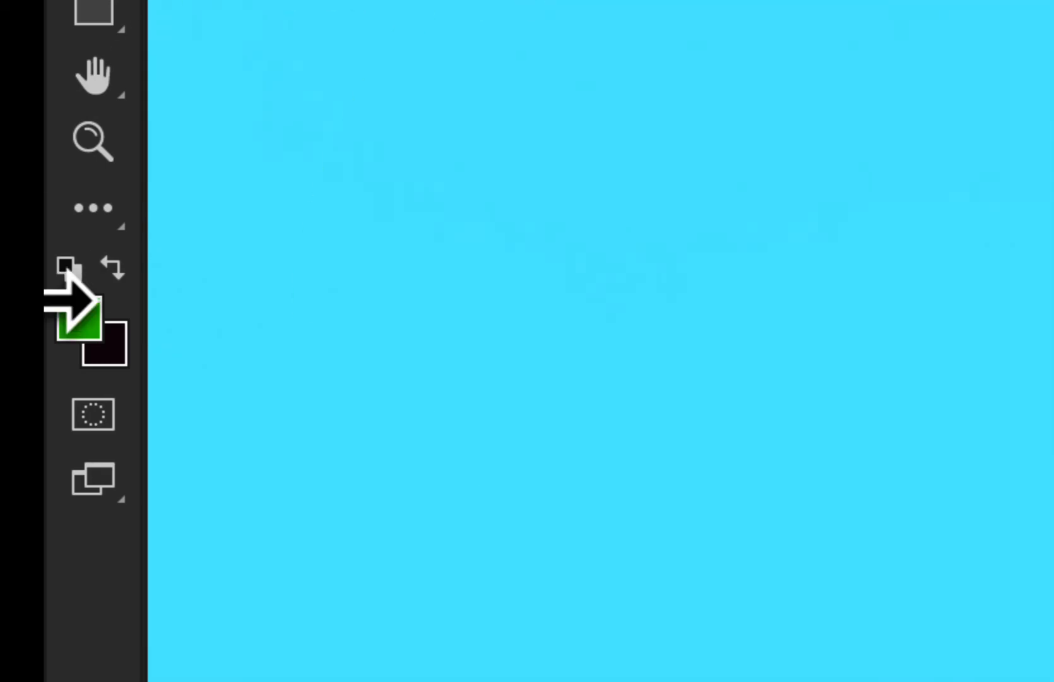
click(113, 352)
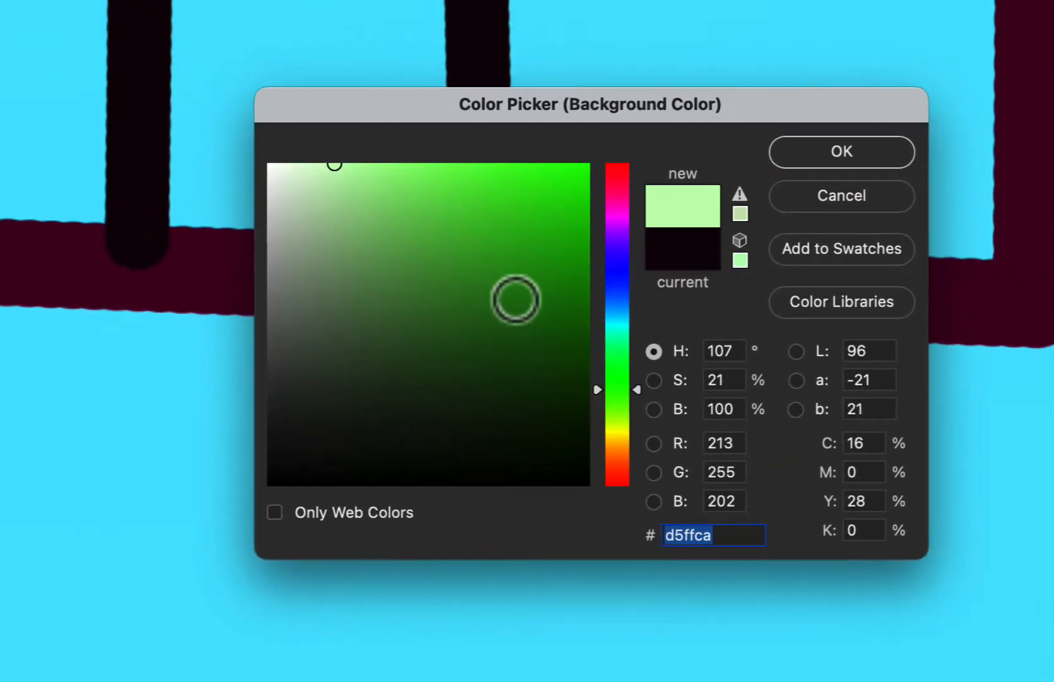
mouse_move(515, 299)
mouse_down()
mouse_move(391, 200)
mouse_move(306, 154)
mouse_up()
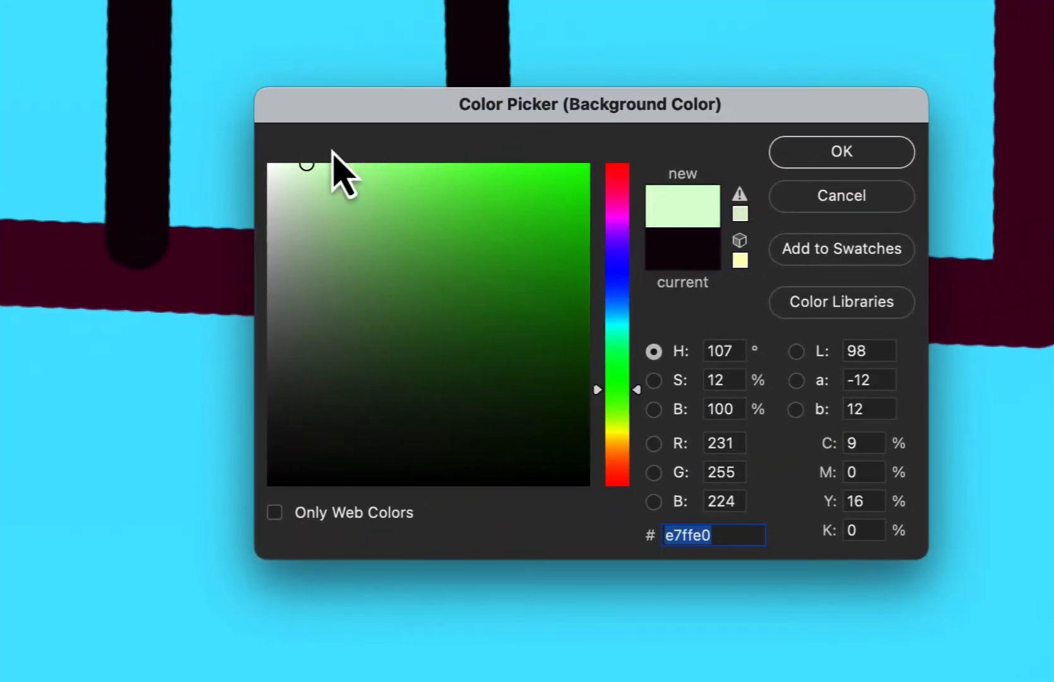
click(801, 163)
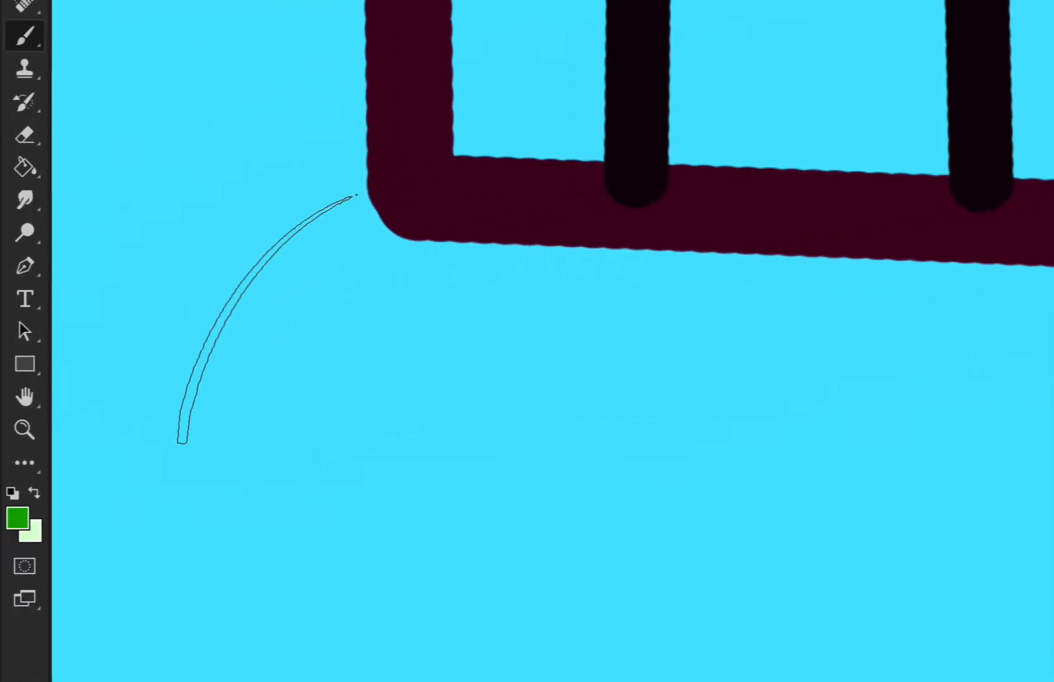
mouse_move(49, 346)
mouse_down()
mouse_move(219, 393)
mouse_move(450, 381)
mouse_move(690, 391)
mouse_up()
mouse_move(943, 341)
mouse_down()
mouse_move(1051, 379)
mouse_move(1051, 404)
mouse_move(1020, 434)
mouse_move(907, 389)
mouse_up()
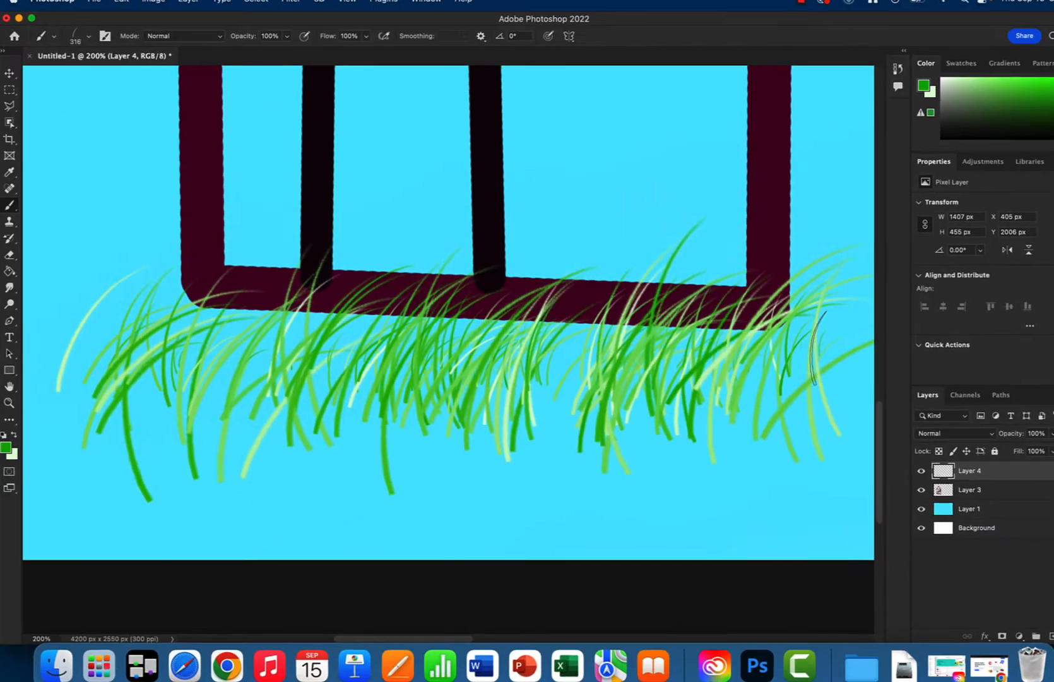
Enlarge the Dune Grass brush to 428 px and paint grass across the full width of the canvas's lower part
key(super+minus)
key(super+minus)
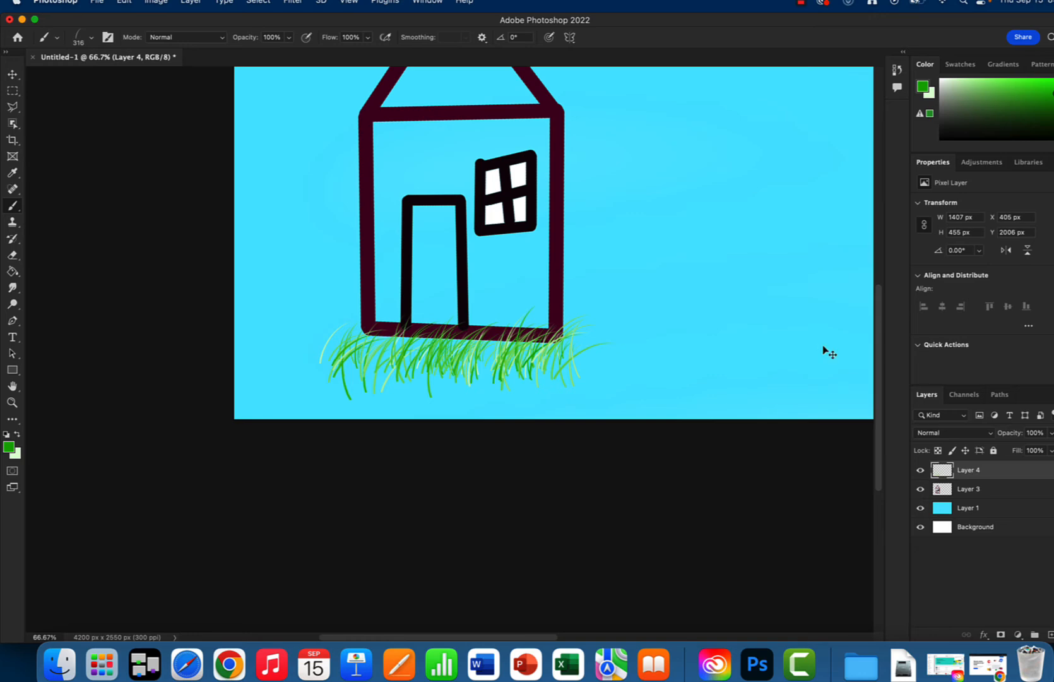
key(super+0)
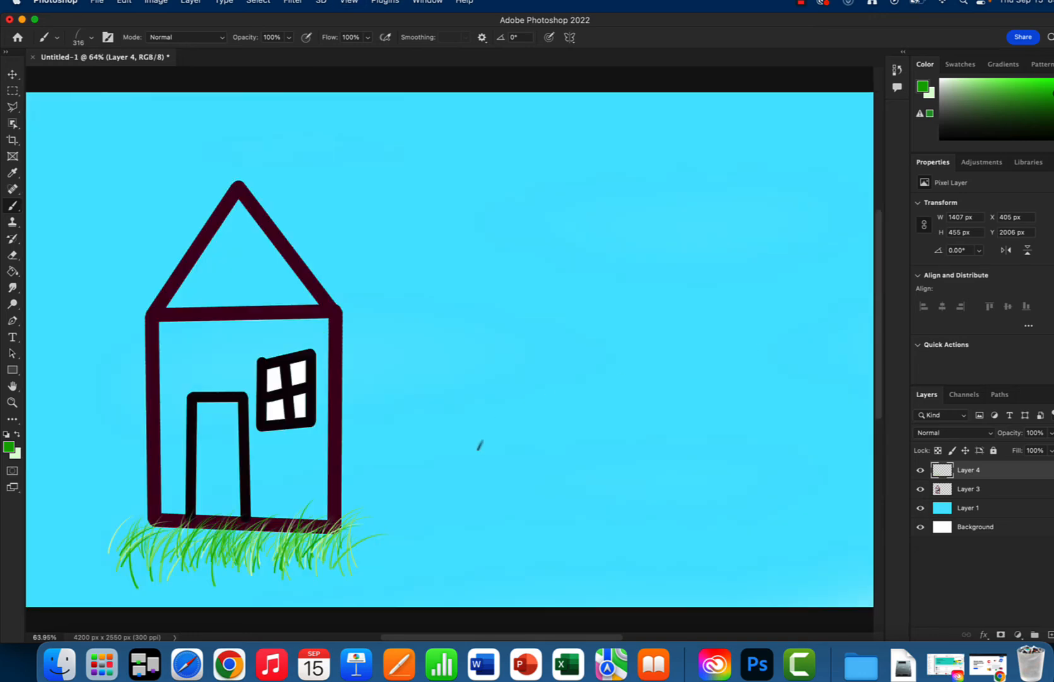
right_click(478, 447)
click(528, 211)
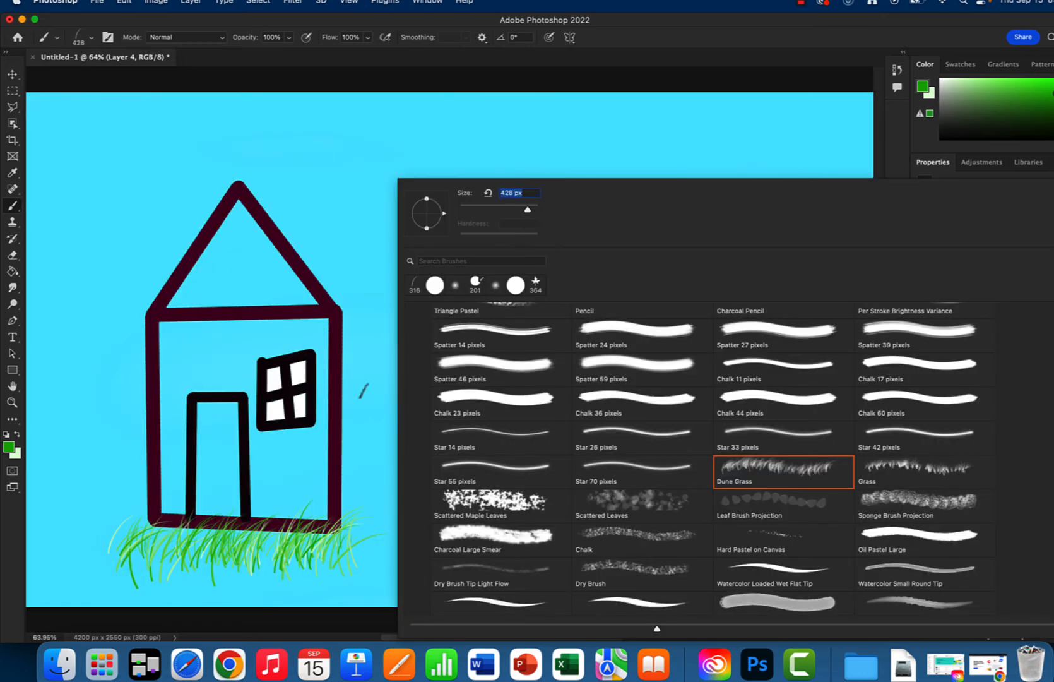
mouse_move(79, 526)
mouse_down()
mouse_move(75, 551)
mouse_move(465, 505)
mouse_move(872, 505)
mouse_move(107, 530)
mouse_move(335, 499)
mouse_move(168, 482)
mouse_move(57, 537)
mouse_move(556, 536)
mouse_move(865, 555)
mouse_move(492, 533)
mouse_move(606, 550)
mouse_up()
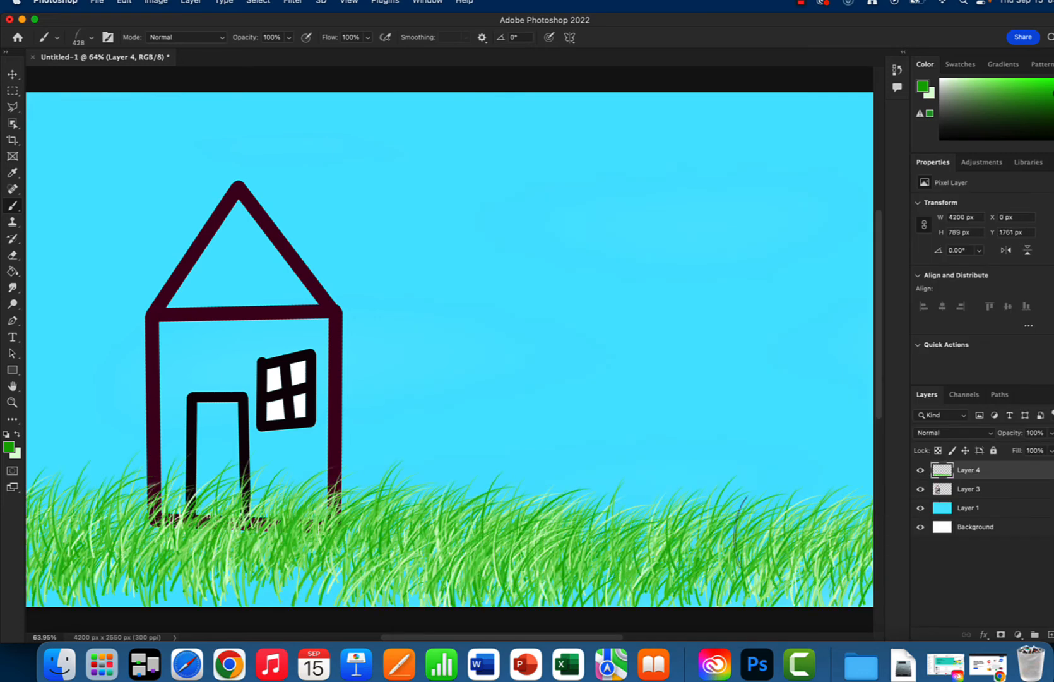
Fill the house body and roof on Layer 3 with crimson 9d1056 using the Paint Bucket tool
click(997, 490)
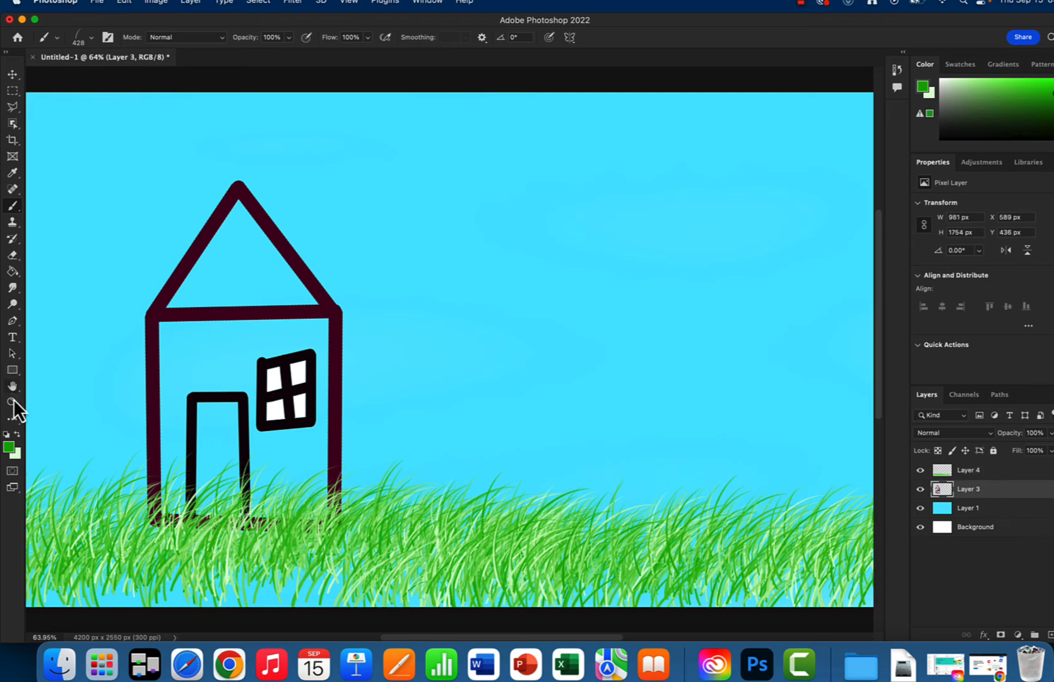
click(8, 449)
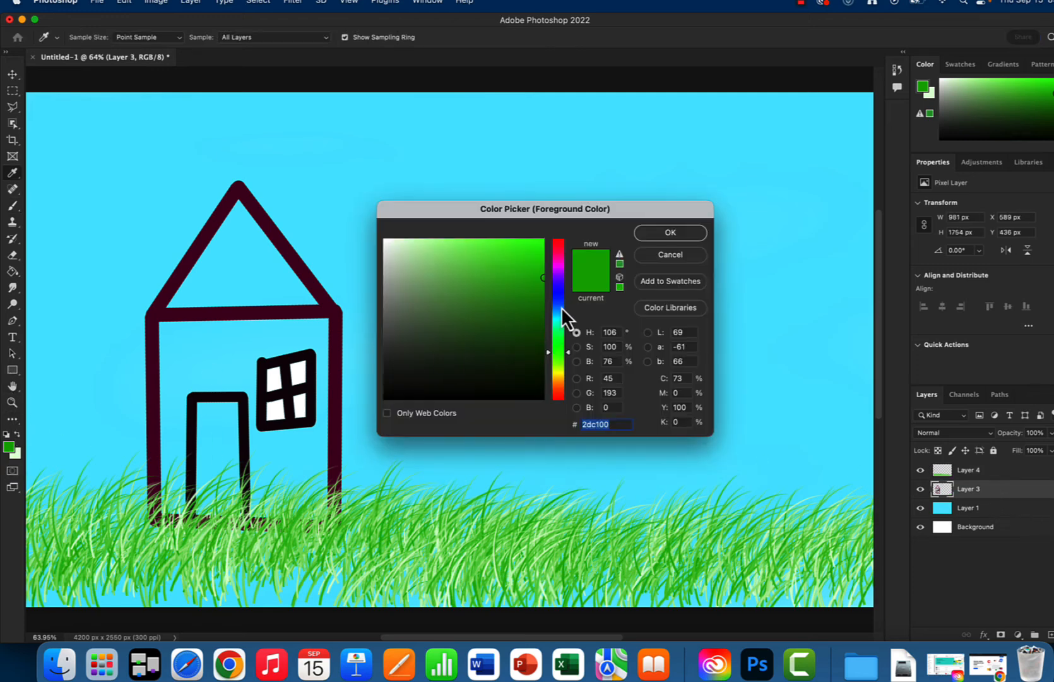
drag(555, 267, 528, 306)
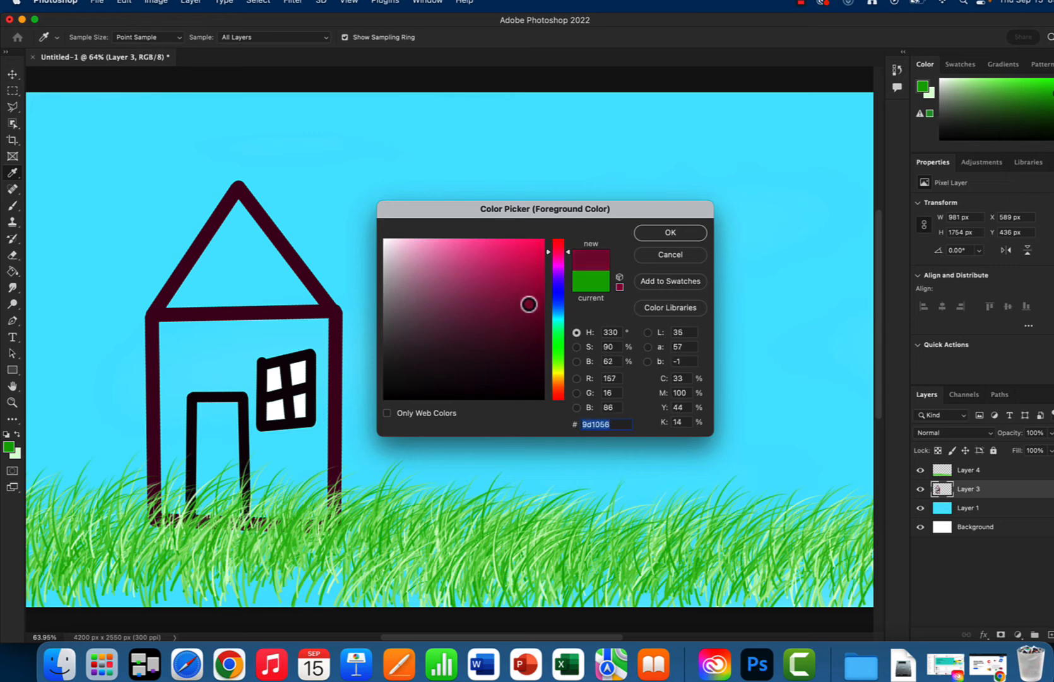
click(638, 235)
click(12, 271)
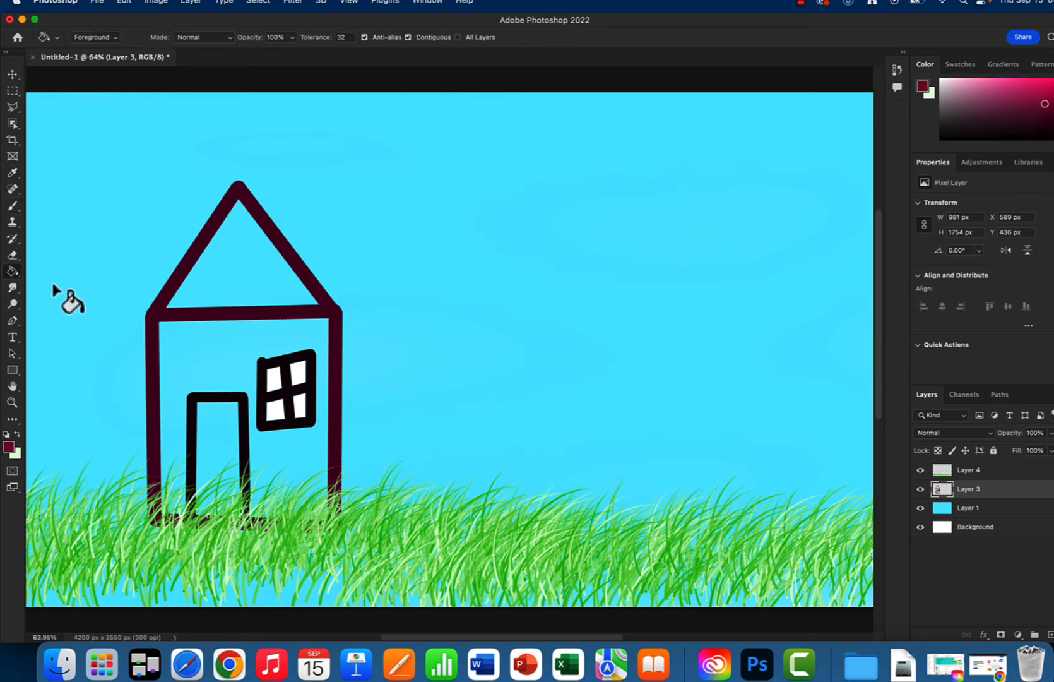
click(222, 364)
click(240, 281)
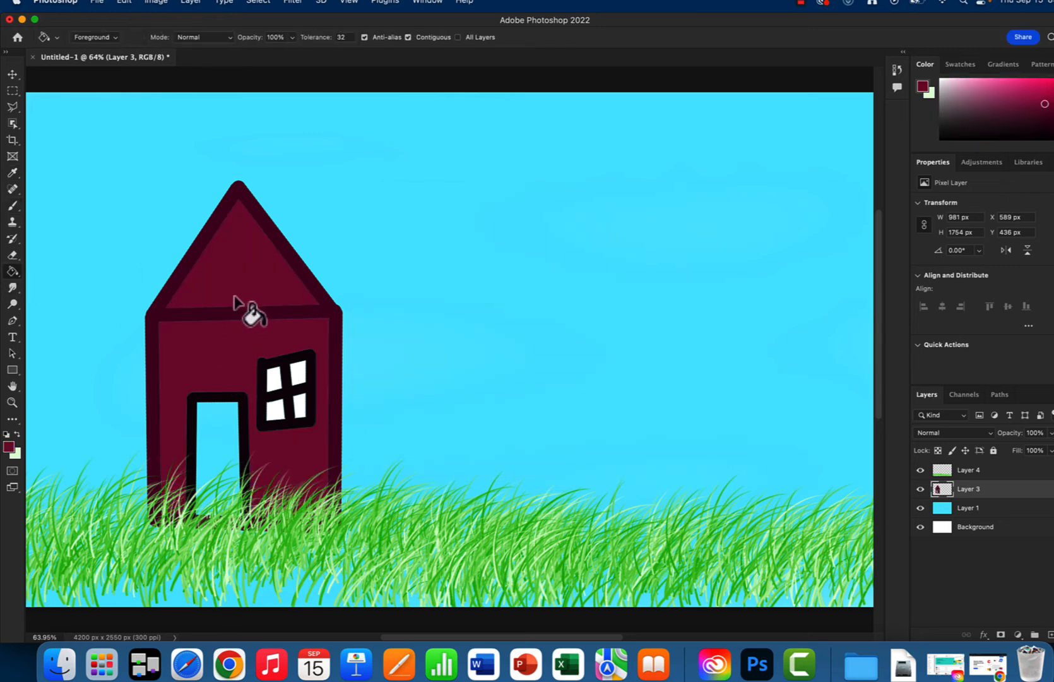
Move the house to the right side of the scene, at about X 2983 px, Y 544 px
key(v)
drag(248, 322, 736, 375)
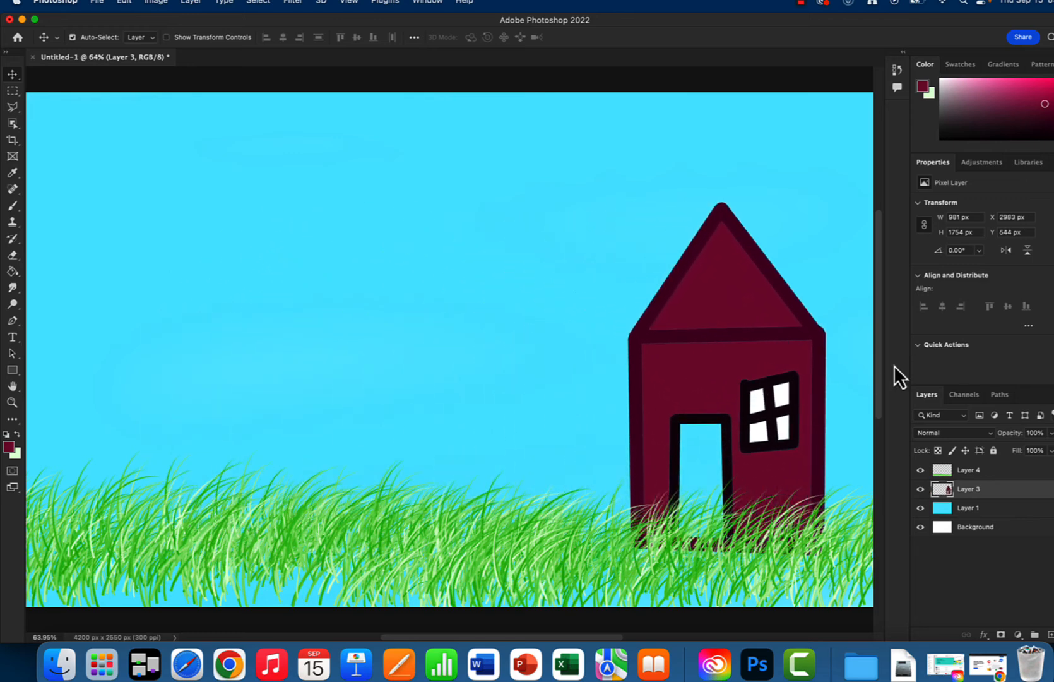
Add a new layer directly above Layer 1, behind the house, and switch to the Brush tool
click(1018, 507)
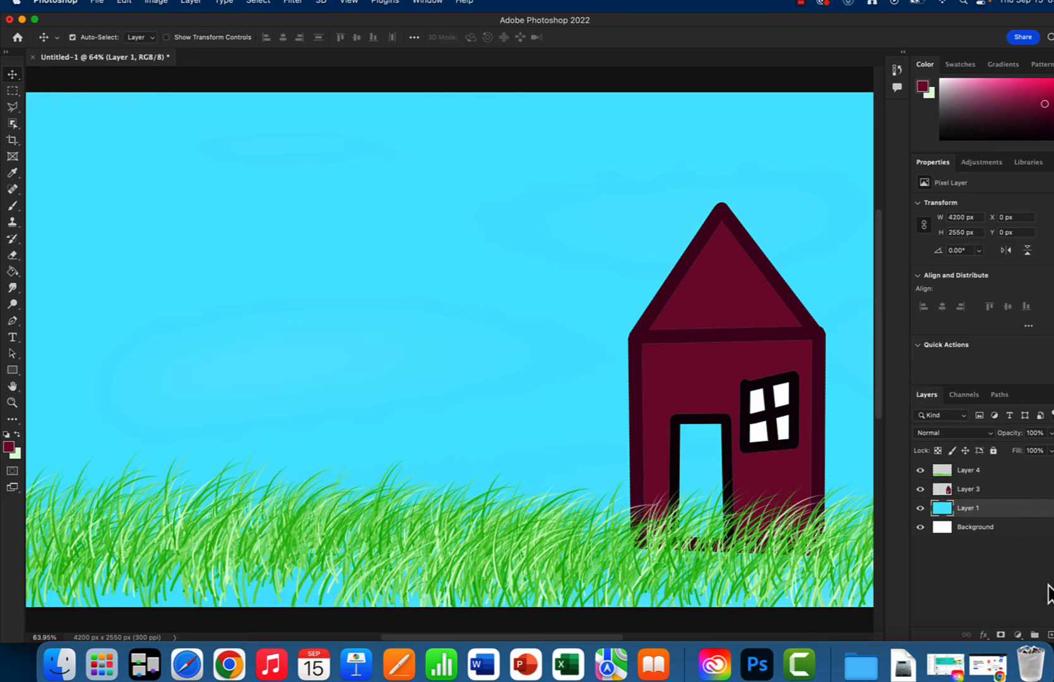
click(1051, 634)
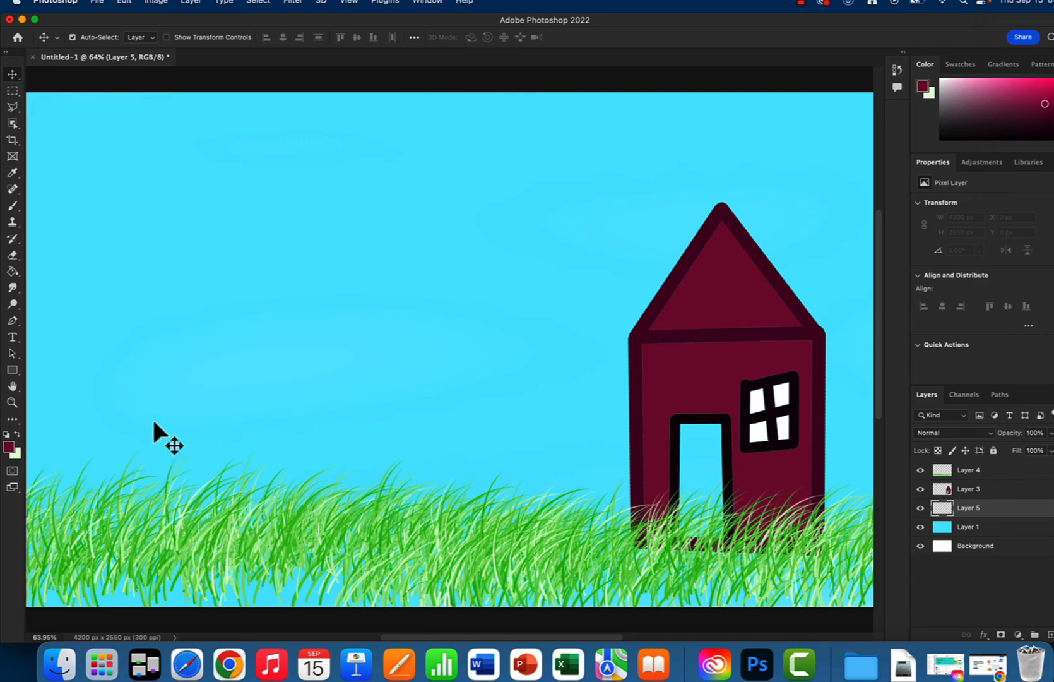
key(b)
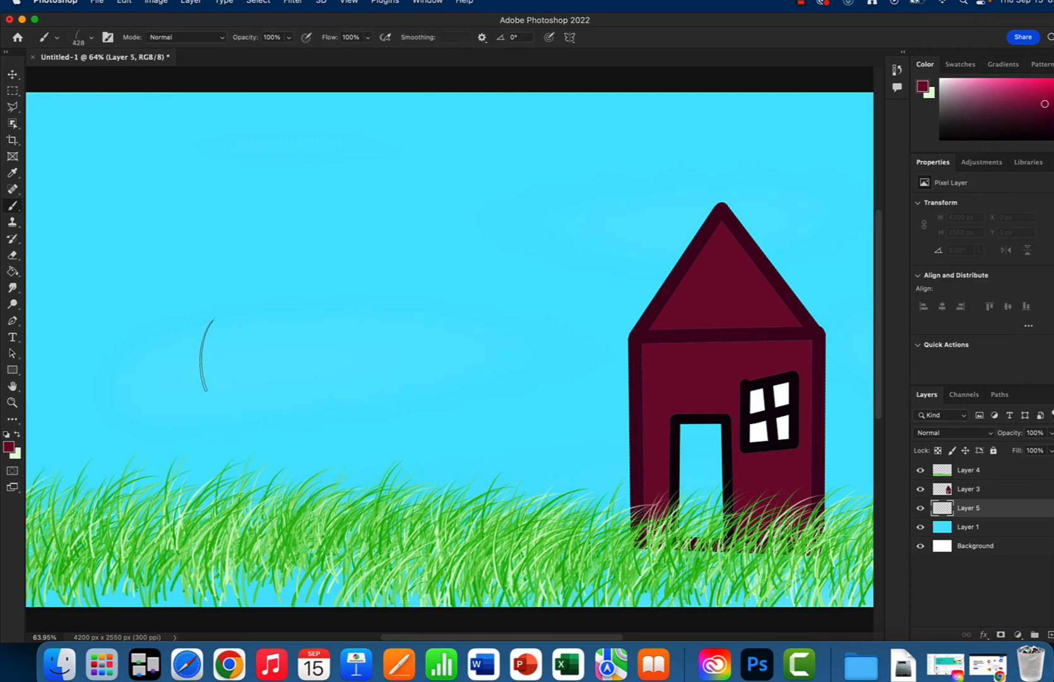
Select the Hard Round brush from the General Brushes set and set its size to about 99 px
right_click(243, 356)
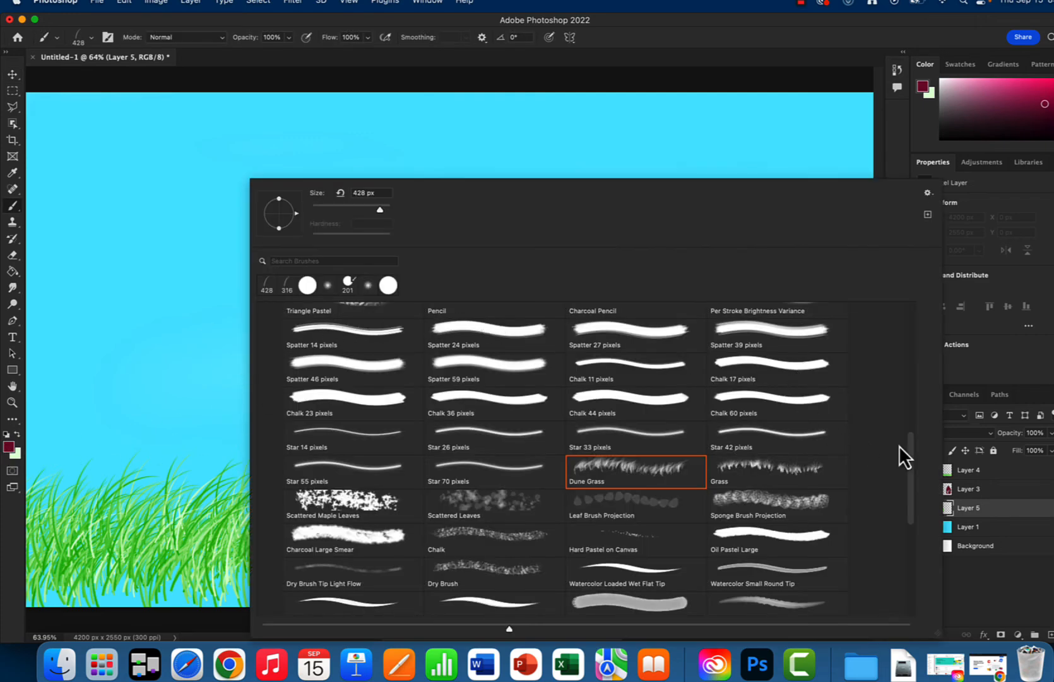
mouse_move(910, 450)
mouse_down()
mouse_move(904, 343)
mouse_move(870, 306)
mouse_up()
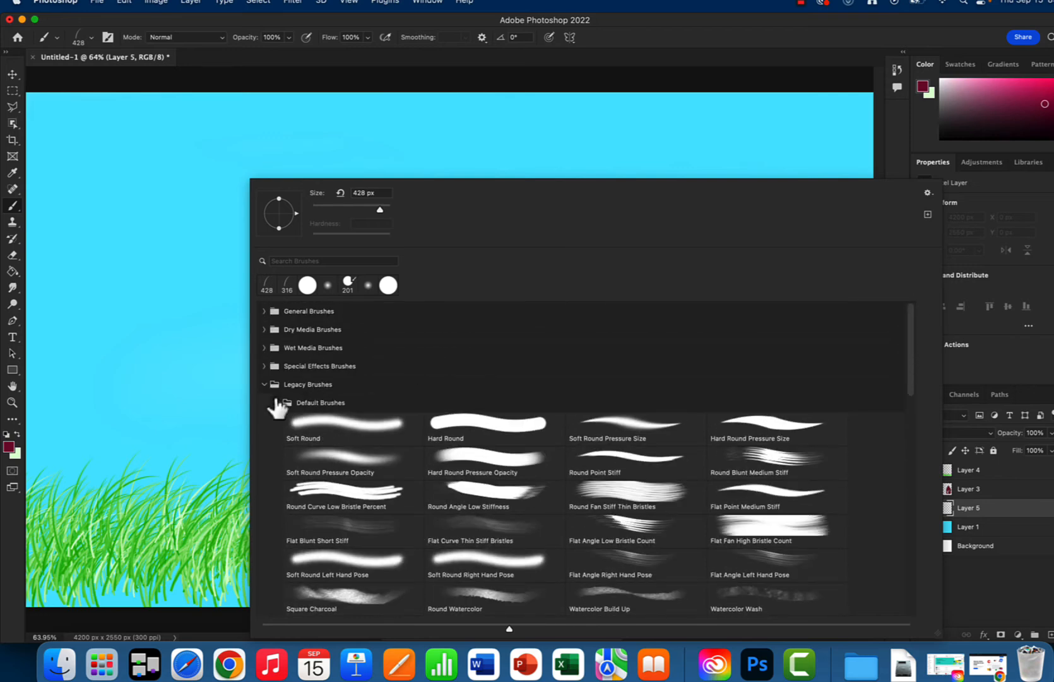
click(264, 311)
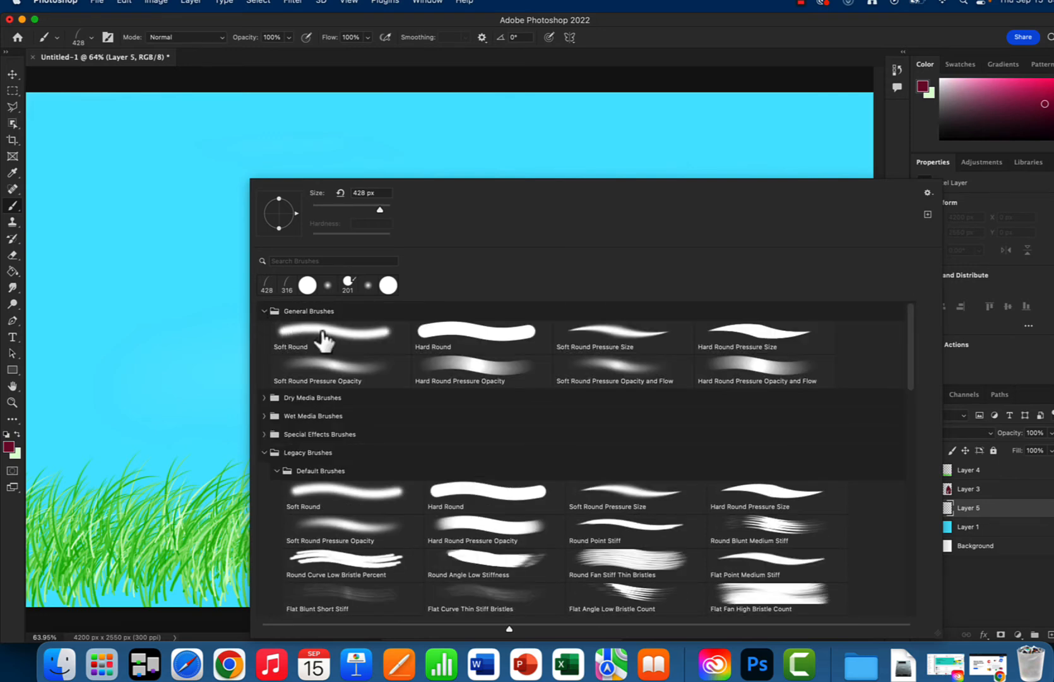
click(454, 330)
click(343, 207)
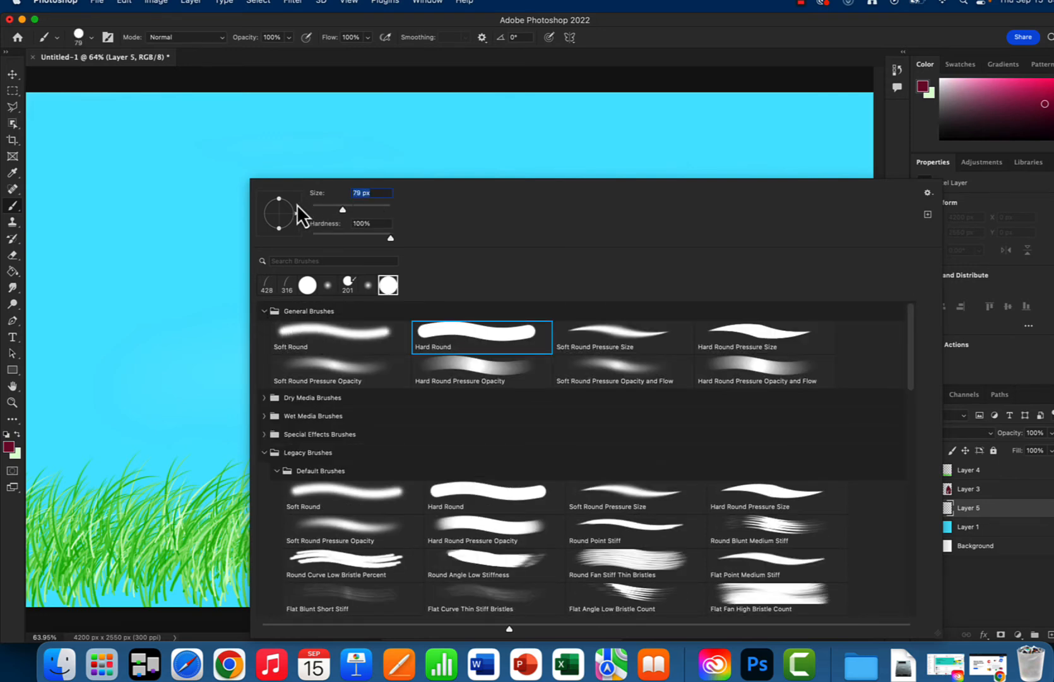
drag(349, 209, 351, 210)
Set the foreground color to dark brown 4d2404
click(8, 447)
click(539, 352)
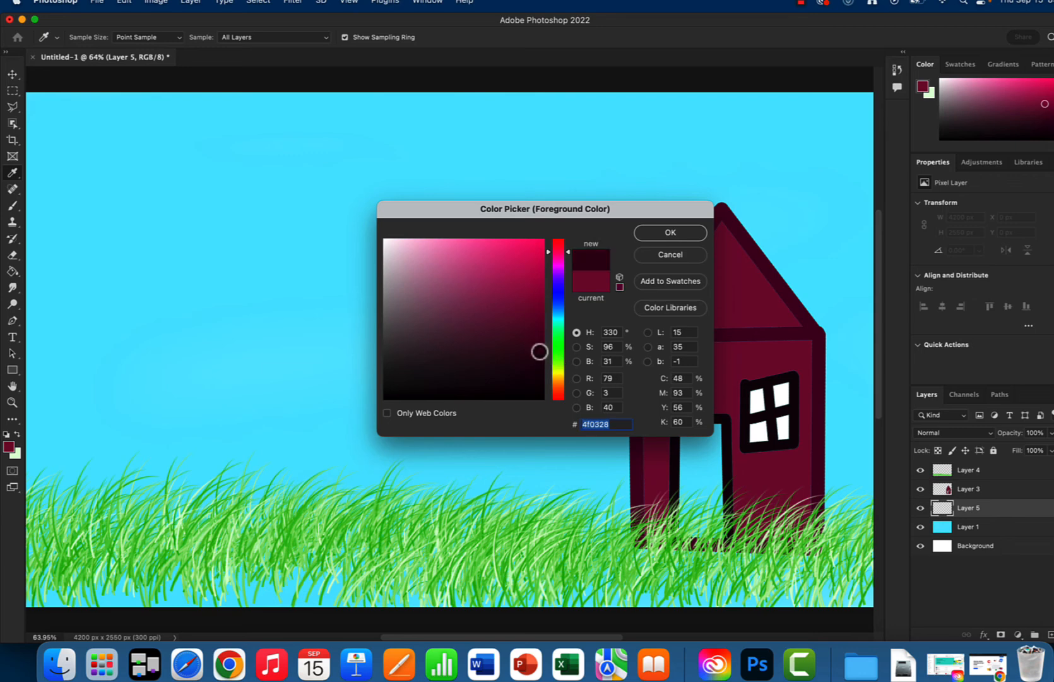
click(555, 264)
mouse_move(539, 351)
mouse_down()
mouse_move(542, 358)
mouse_move(537, 351)
mouse_up()
click(559, 388)
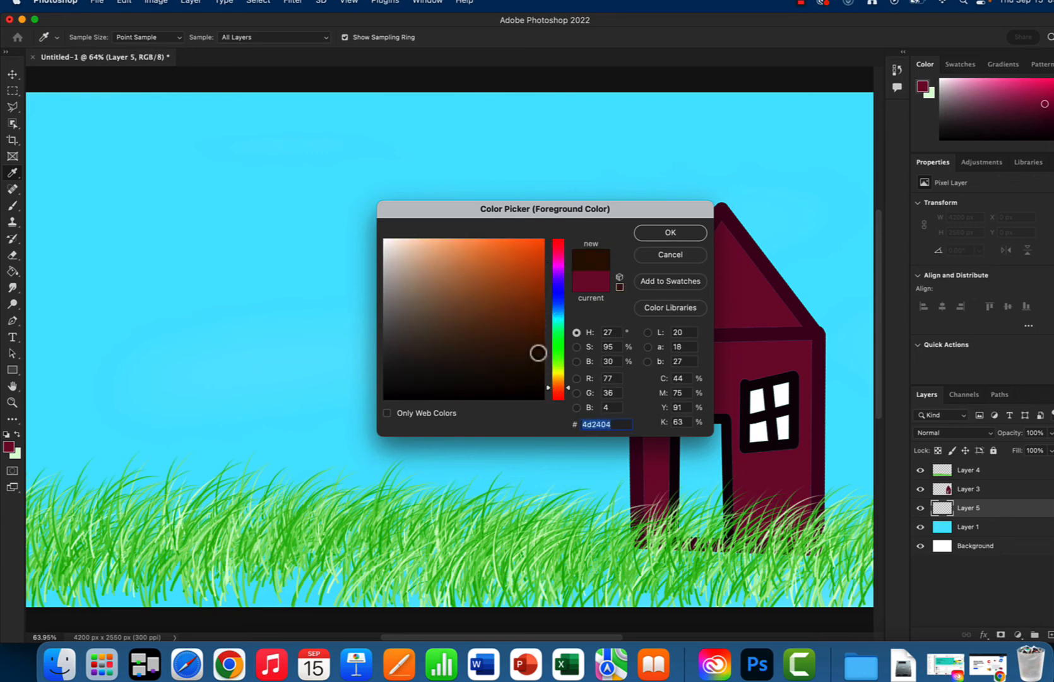
click(670, 232)
Enlarge the brush to 124 px and paint a thick forked tree trunk with two main branches across from the house on Layer 5
key(b)
right_click(339, 312)
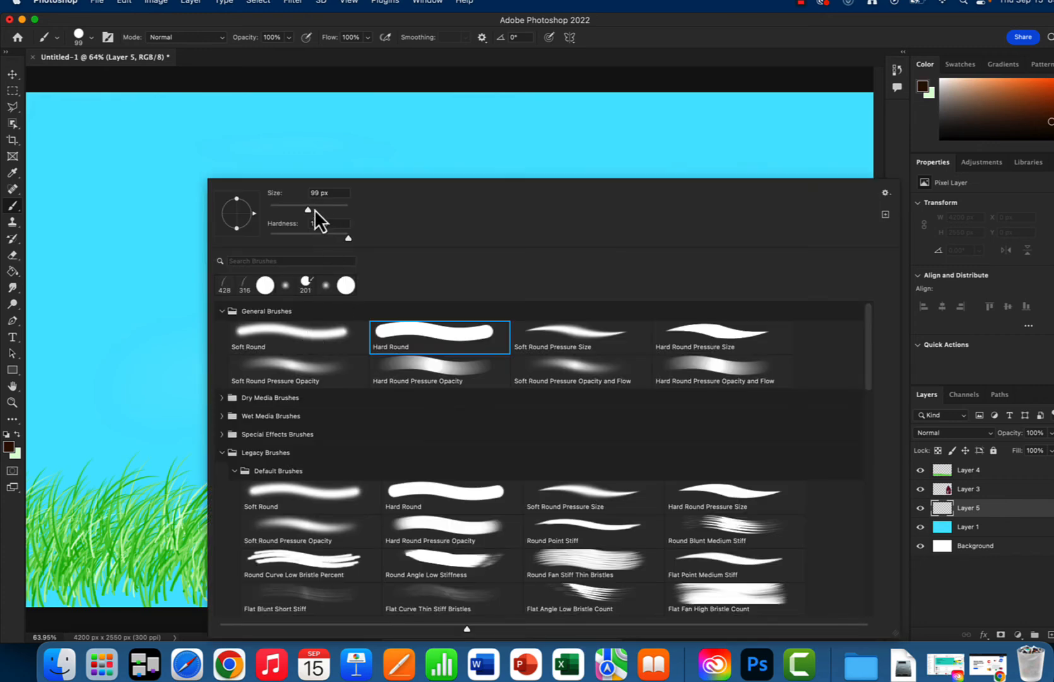
click(193, 547)
mouse_move(192, 546)
mouse_down()
mouse_move(198, 351)
mouse_move(342, 243)
mouse_up()
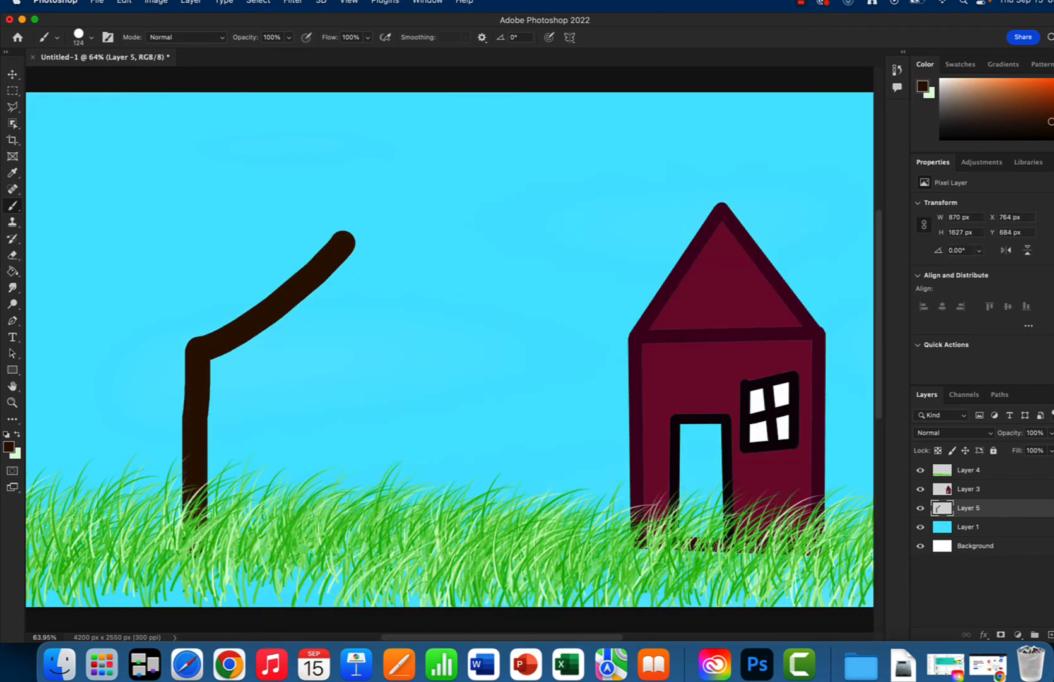
drag(219, 355, 214, 524)
drag(195, 346, 104, 232)
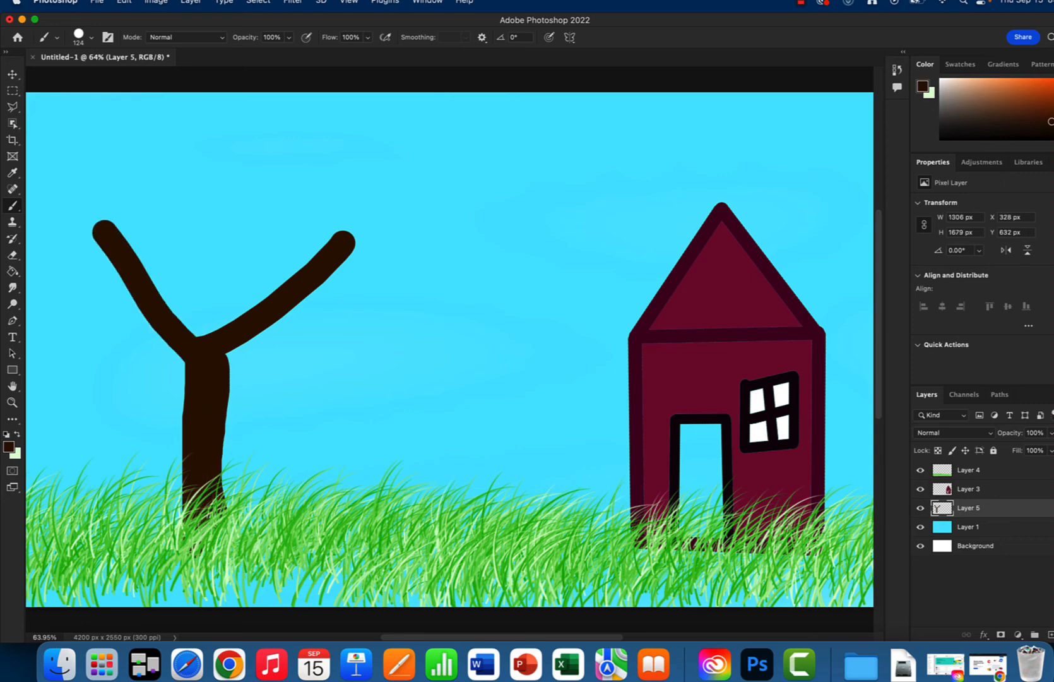
Paint smaller side branches spreading outward from both main branches of the tree
drag(142, 306, 39, 323)
drag(120, 265, 187, 181)
mouse_move(262, 296)
mouse_down()
mouse_move(203, 259)
mouse_move(332, 135)
mouse_up()
mouse_move(322, 307)
mouse_down()
mouse_move(340, 349)
mouse_move(461, 246)
mouse_up()
mouse_move(399, 278)
mouse_down()
mouse_move(435, 158)
mouse_move(460, 147)
mouse_up()
drag(308, 262, 329, 200)
mouse_move(256, 351)
mouse_down()
mouse_move(335, 389)
mouse_move(388, 384)
mouse_move(420, 302)
mouse_up()
drag(234, 199, 108, 149)
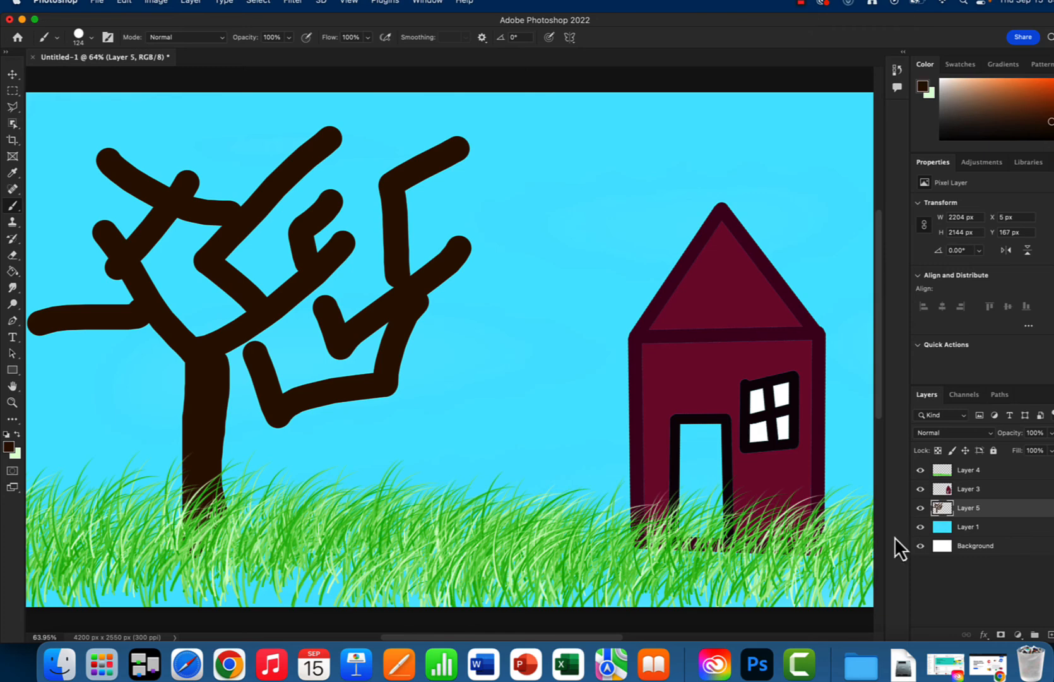
Add a new layer above Layer 4 and prepare the Scattered Maple Leaves legacy brush with orange ff7200 as the foreground color
click(988, 472)
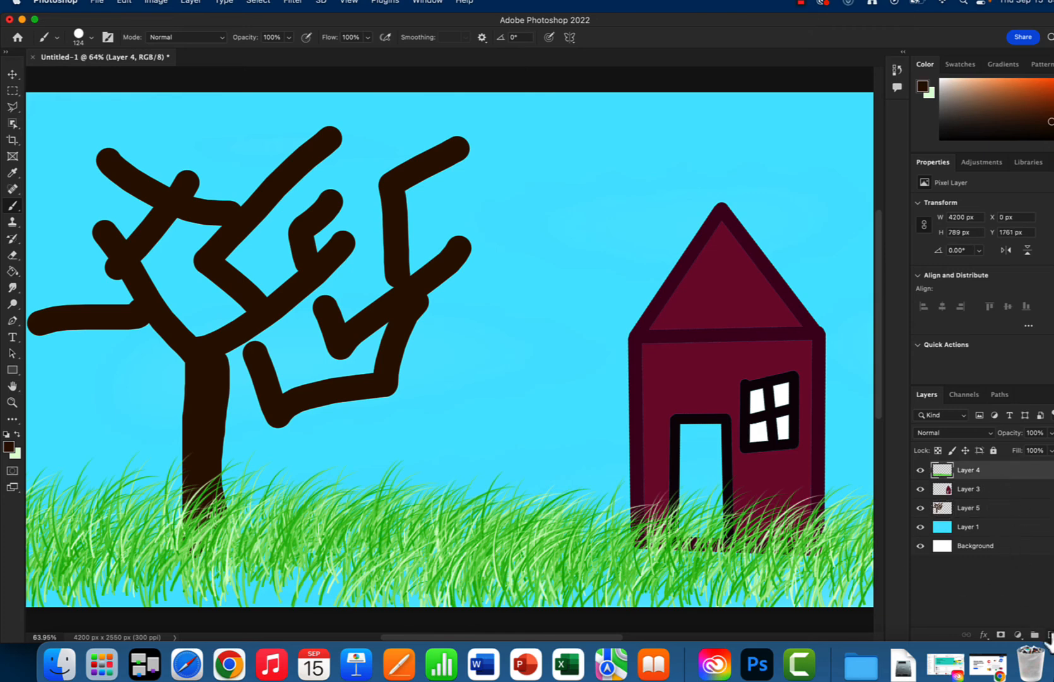
click(1050, 634)
right_click(151, 170)
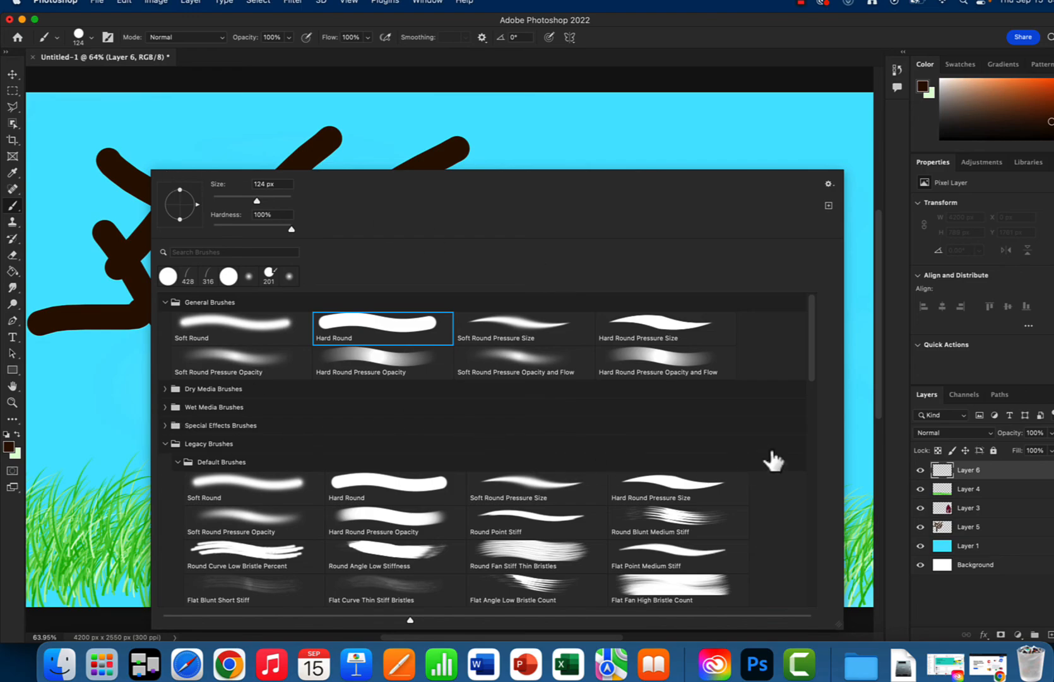
scroll(820, 358, down, 15)
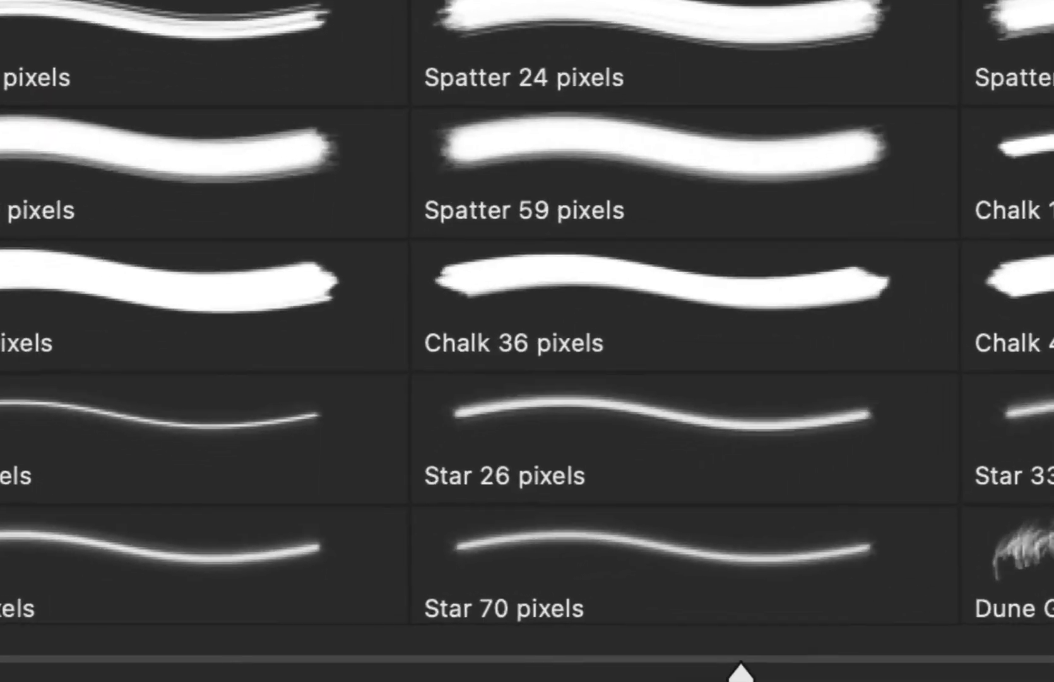
scroll(527, 314, down, 5)
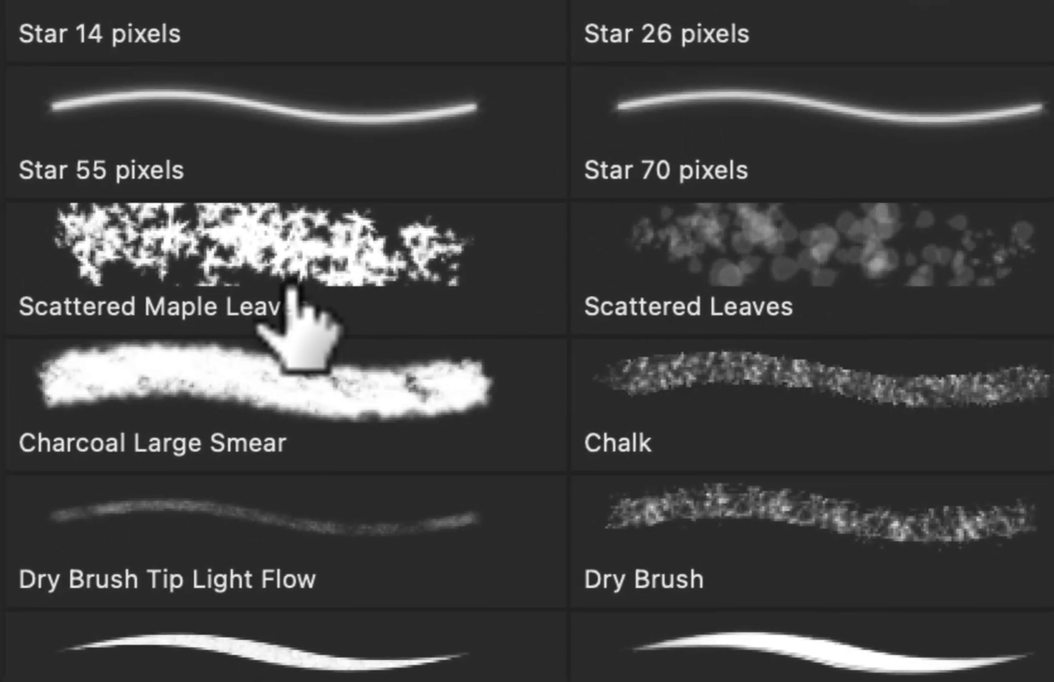
click(307, 264)
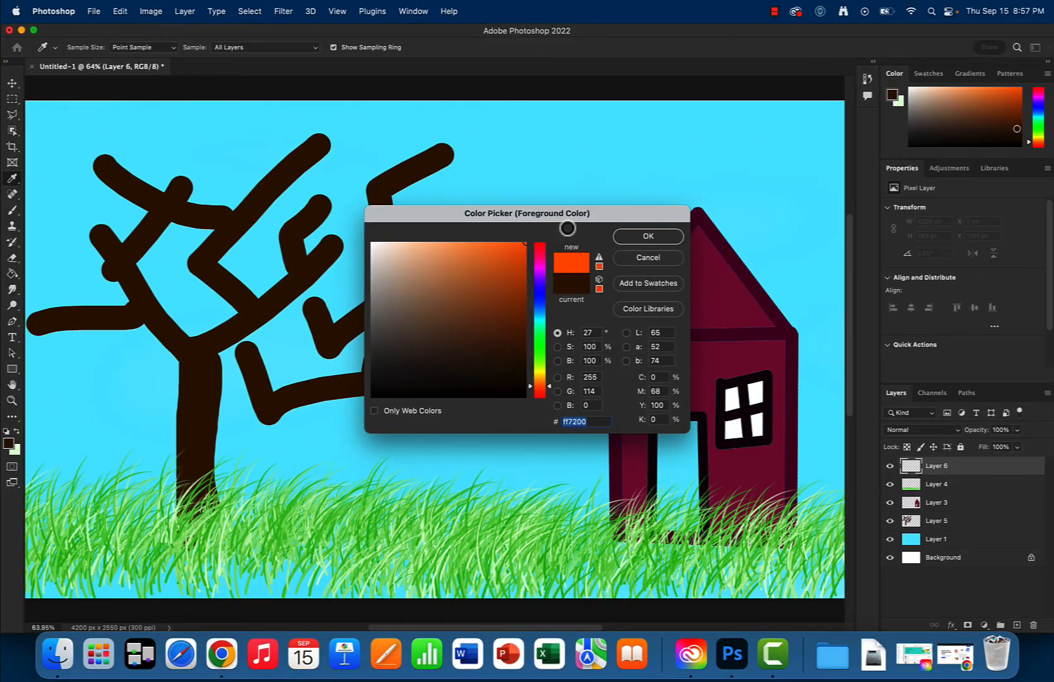
click(648, 236)
Try painting maple leaves over the tree's branches with the brush enlarged to 508 px, and delete the leaf layer
right_click(239, 183)
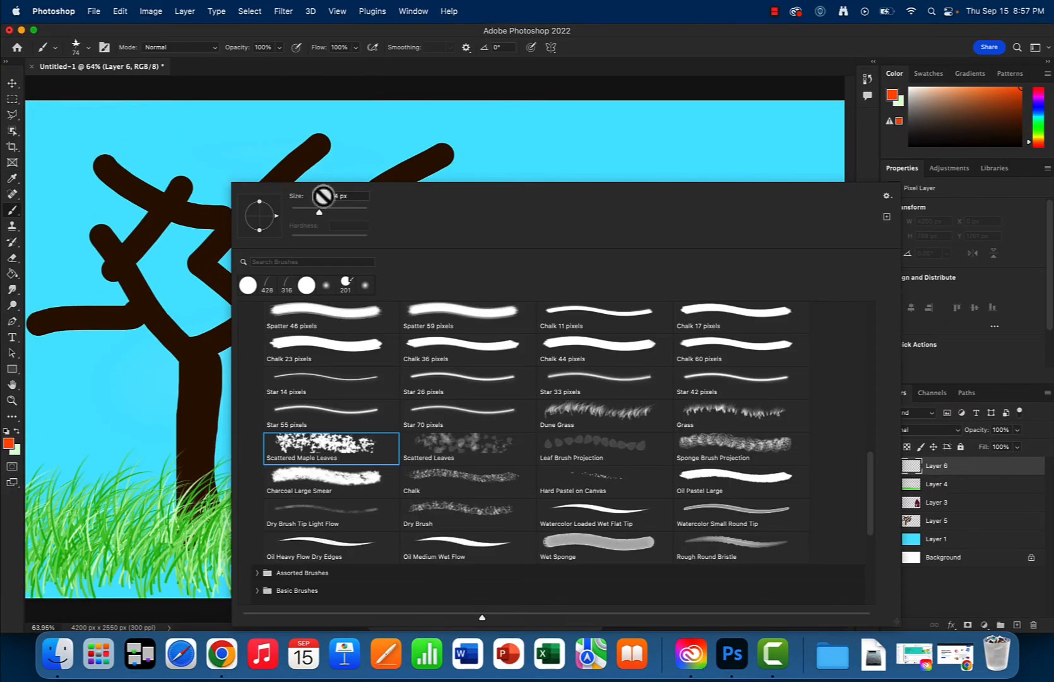
drag(328, 213, 348, 213)
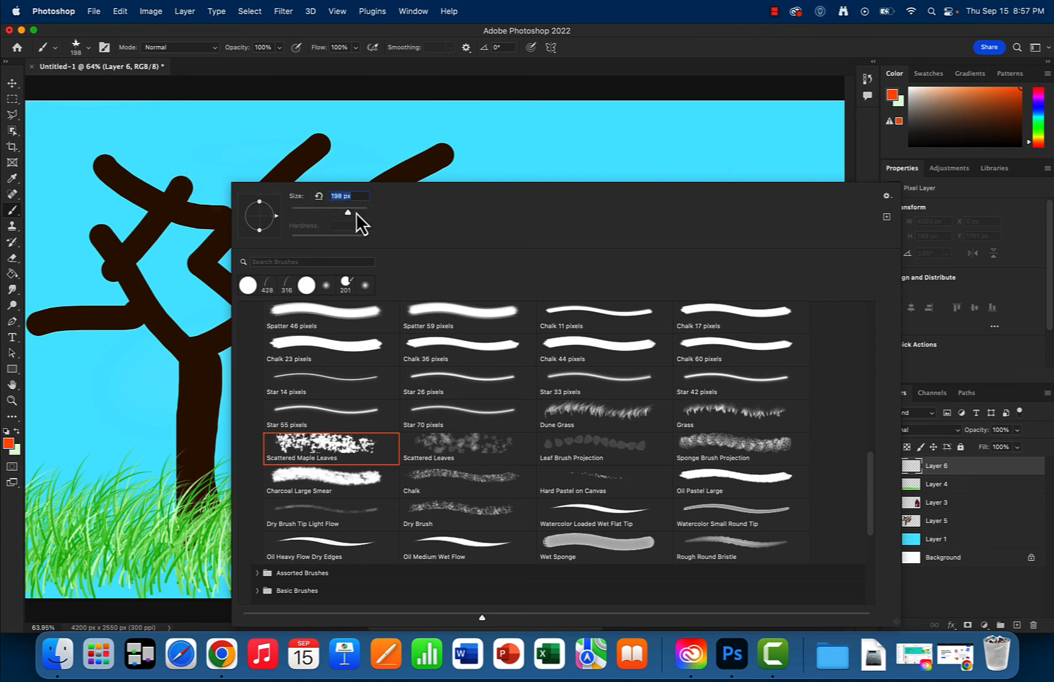
click(360, 212)
mouse_move(126, 211)
mouse_down()
mouse_move(104, 215)
mouse_move(231, 177)
mouse_move(290, 176)
mouse_move(398, 215)
mouse_move(455, 329)
mouse_move(467, 221)
mouse_move(291, 284)
mouse_move(67, 265)
mouse_move(151, 189)
mouse_move(309, 183)
mouse_move(354, 240)
mouse_move(259, 243)
mouse_up()
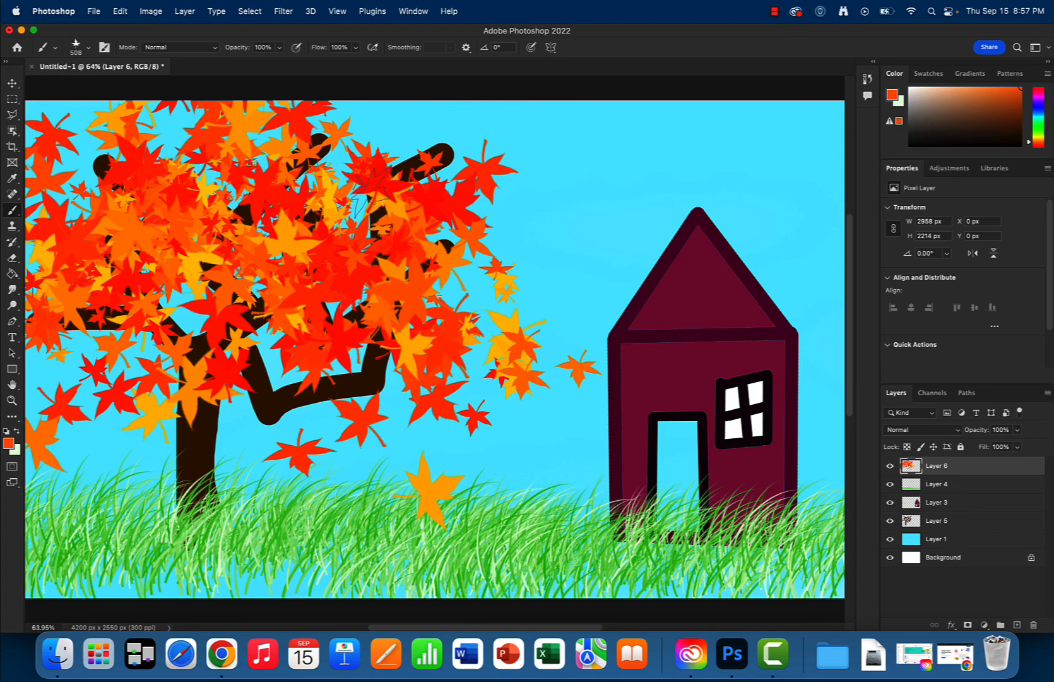
key(BackSpace)
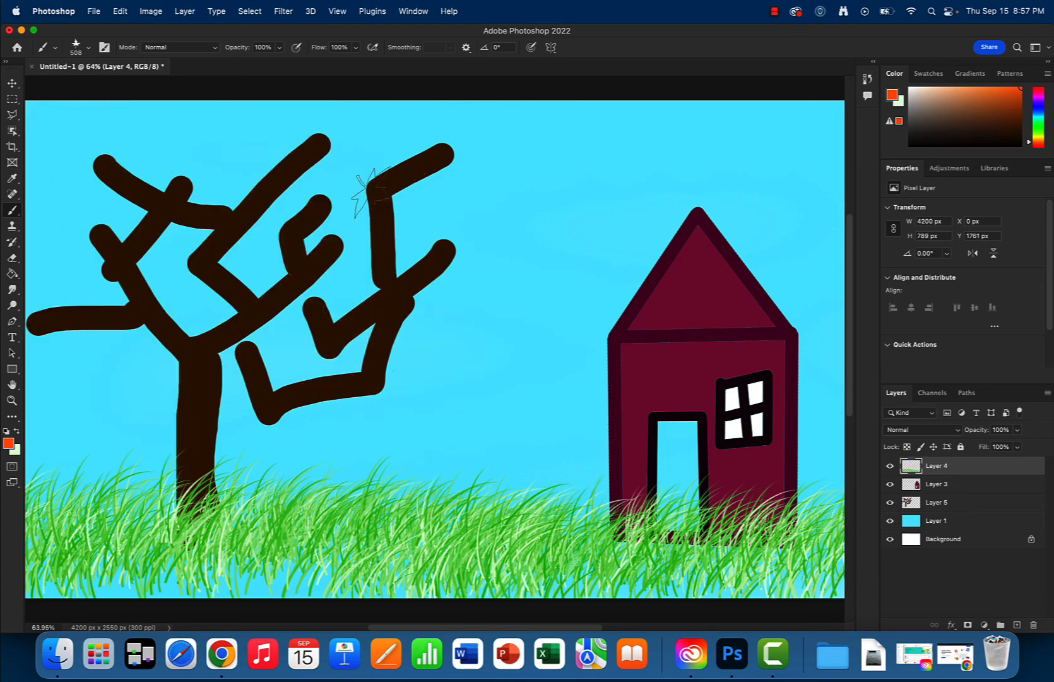
Reduce the Scattered Maple Leaves brush to 268 px and cover the tree's branches with leaves on Layer 4
right_click(370, 193)
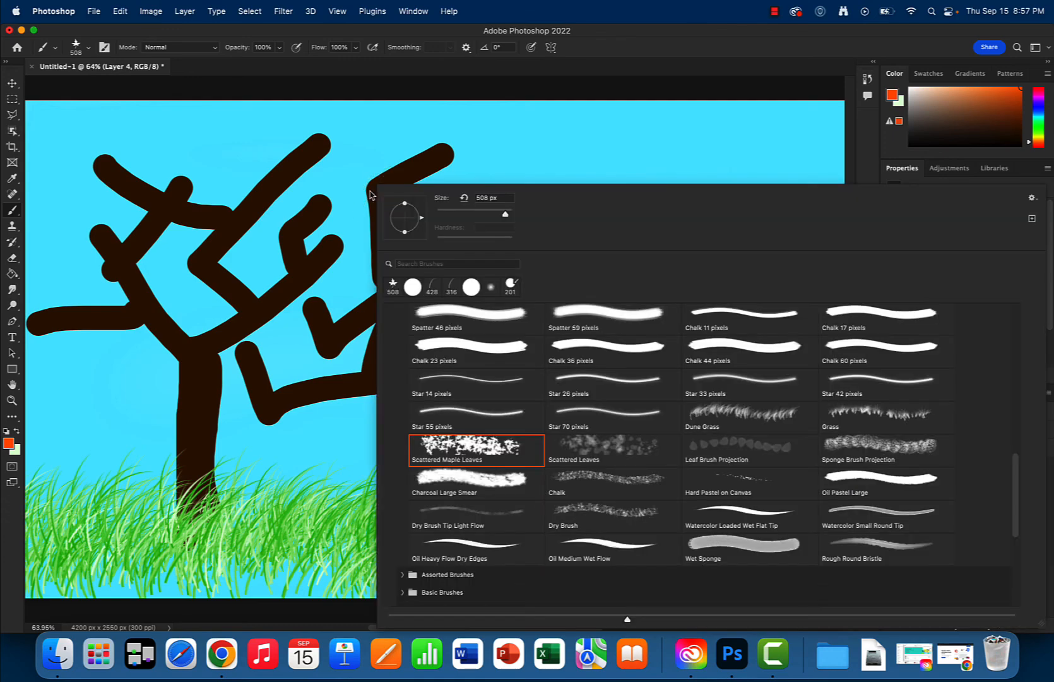
click(496, 215)
mouse_move(130, 198)
mouse_down()
mouse_move(211, 187)
mouse_move(281, 202)
mouse_move(354, 265)
mouse_move(366, 322)
mouse_move(297, 259)
mouse_move(73, 202)
mouse_move(48, 275)
mouse_move(227, 183)
mouse_move(253, 249)
mouse_move(341, 306)
mouse_move(372, 224)
mouse_move(426, 202)
mouse_move(395, 313)
mouse_move(281, 347)
mouse_move(180, 297)
mouse_move(82, 328)
mouse_up()
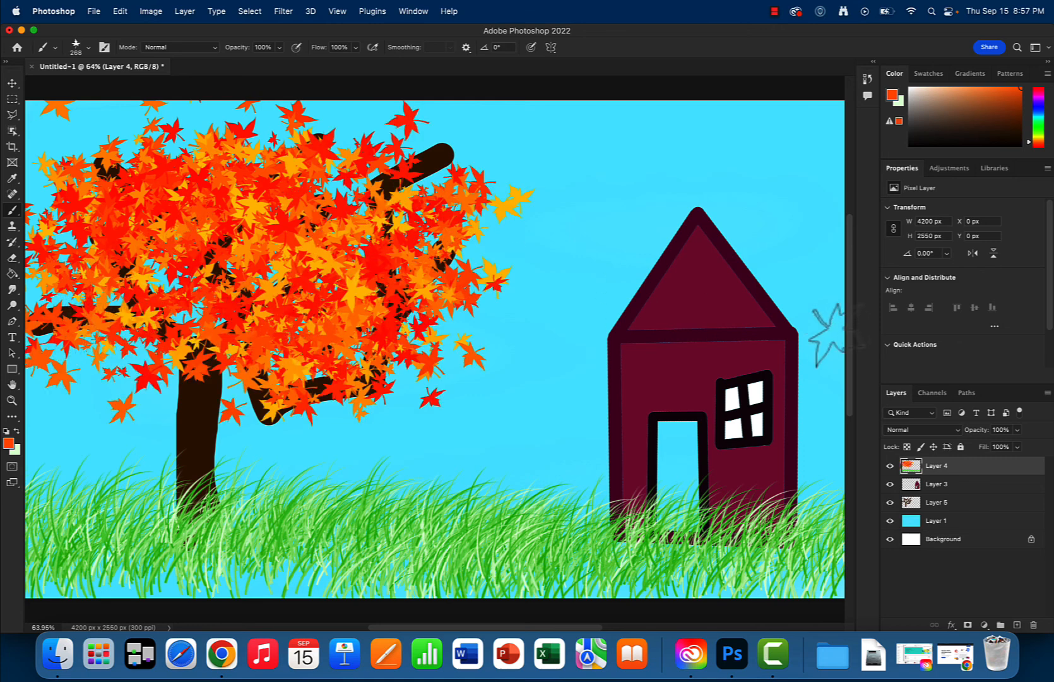
Select Layer 4, Layer 3 and Layer 5 together
shift+click(937, 504)
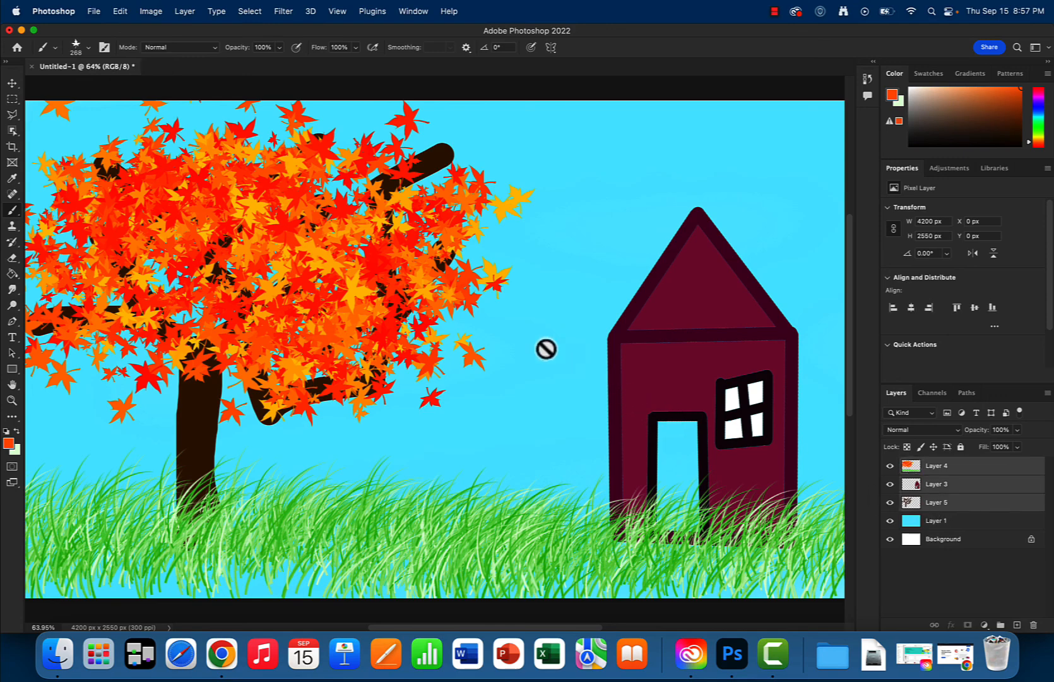